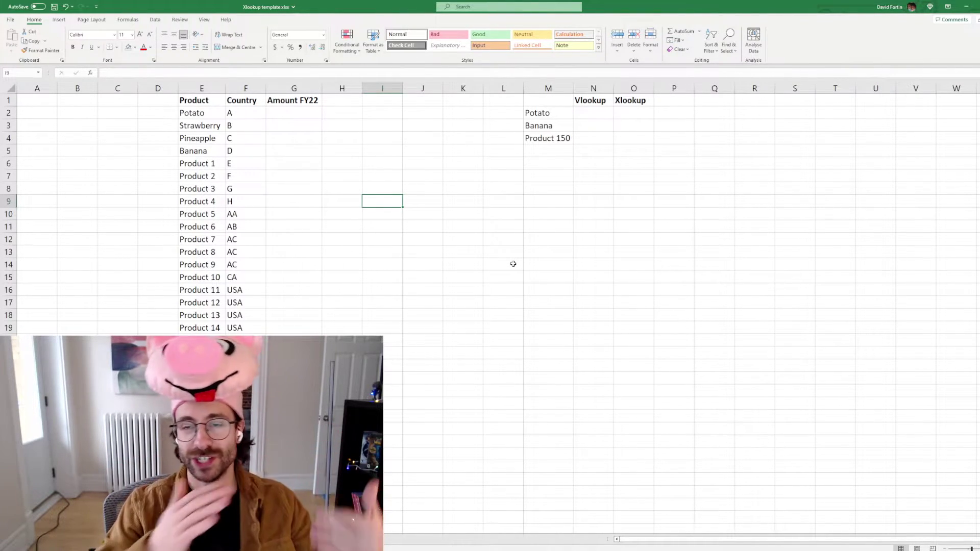
Look up Potato's country in N2 with the formula =VLOOKUP(M2,E:F,2,FALSE).
left_click(631, 102)
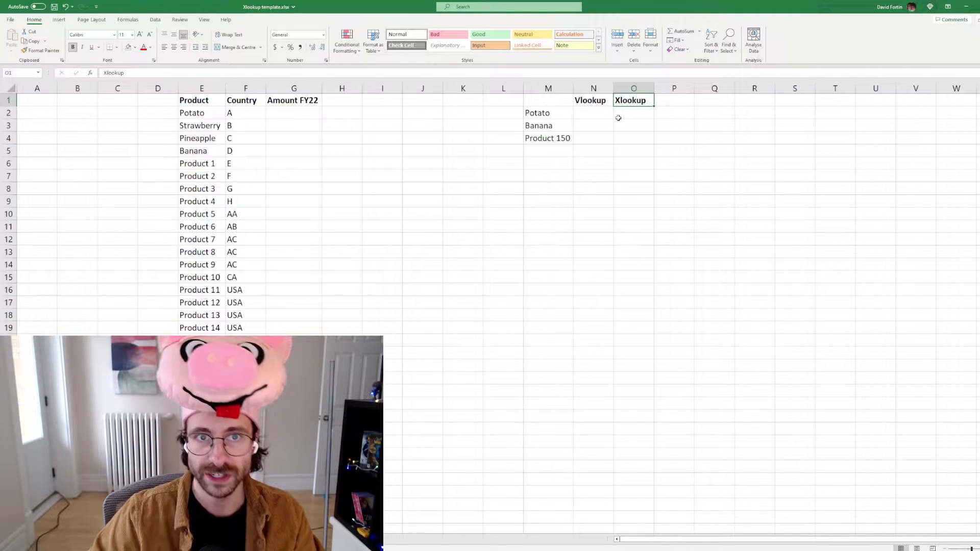
left_click(597, 113)
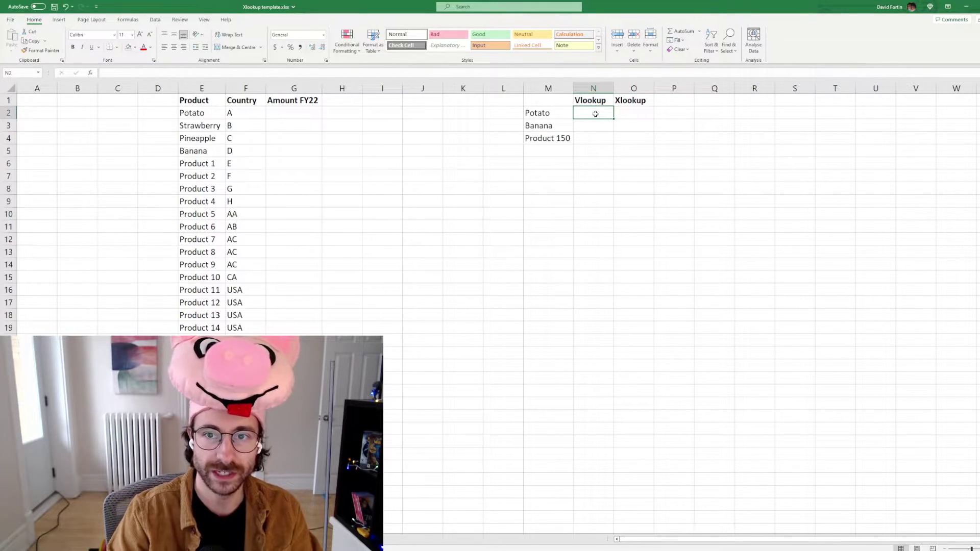
type("=vlookup(")
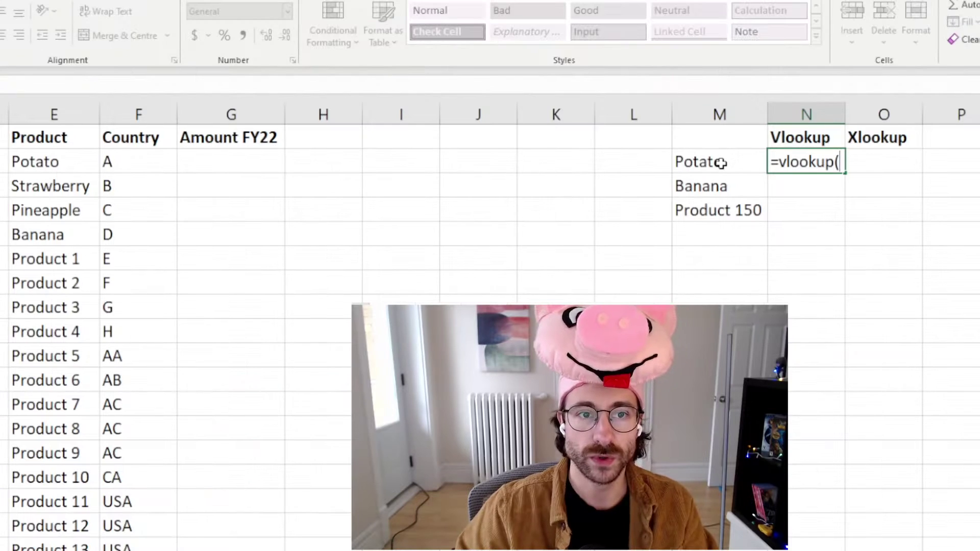
left_click(721, 163)
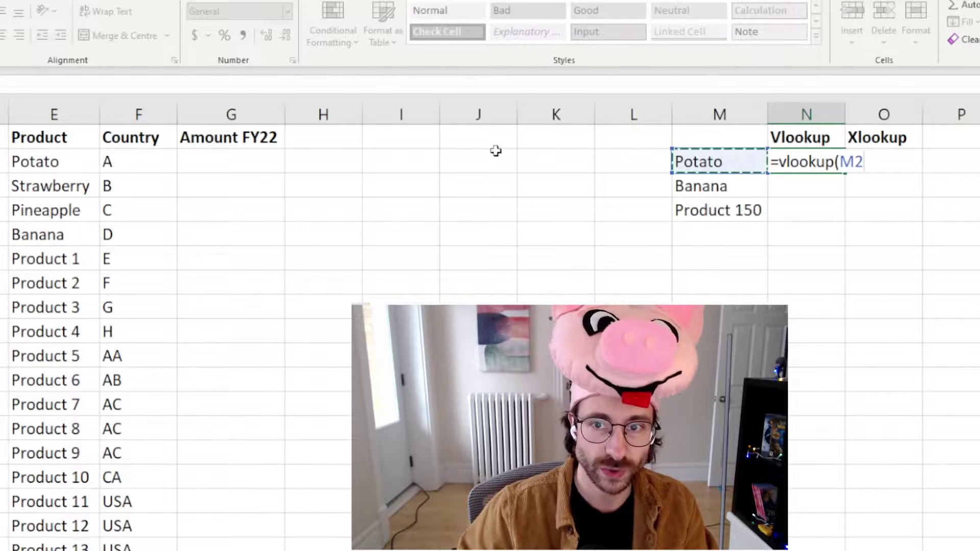
type(",")
left_click_drag(72, 105, 160, 108)
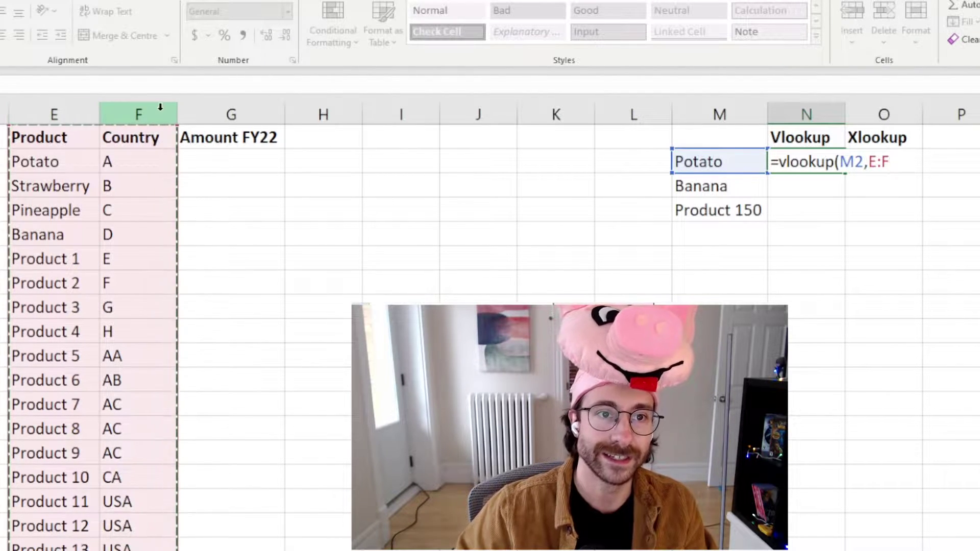
type(",2,")
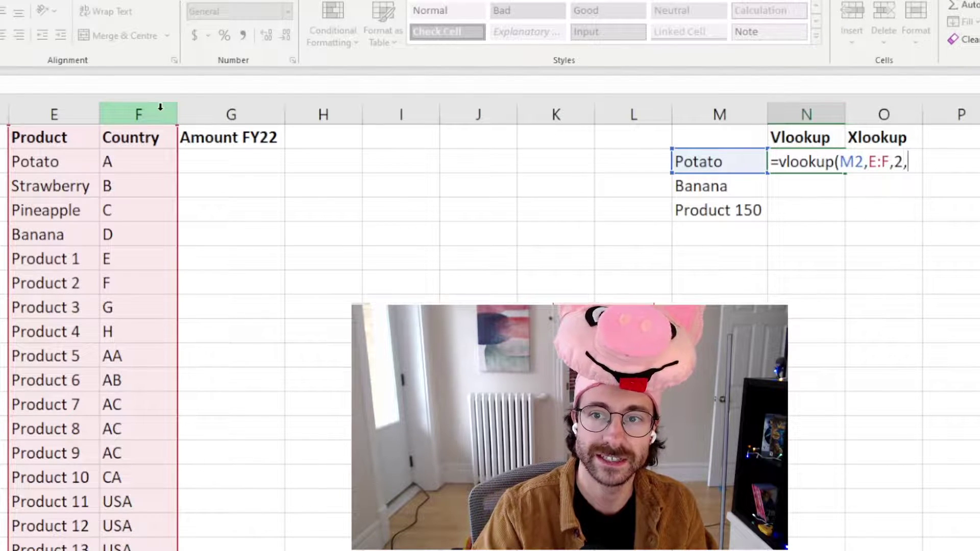
type("false)")
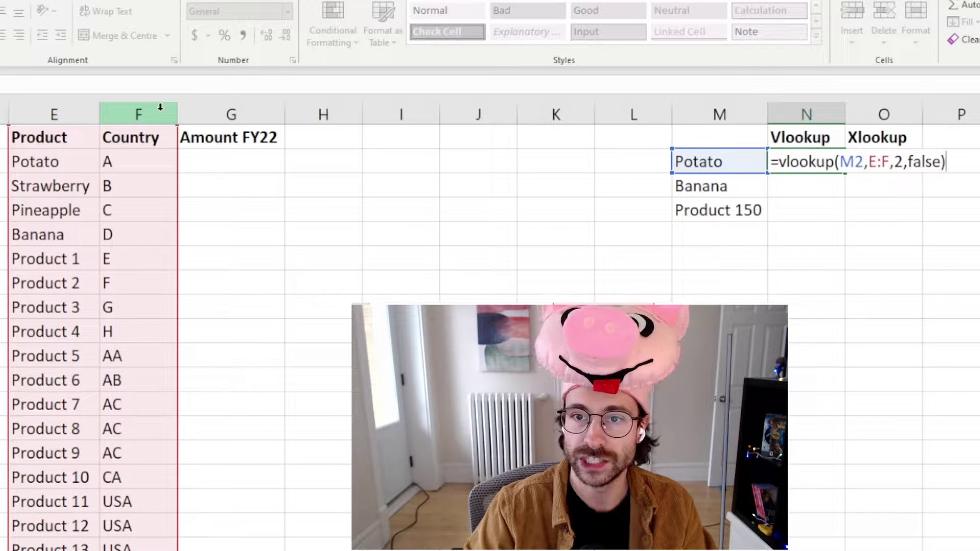
key("Return")
key("Up")
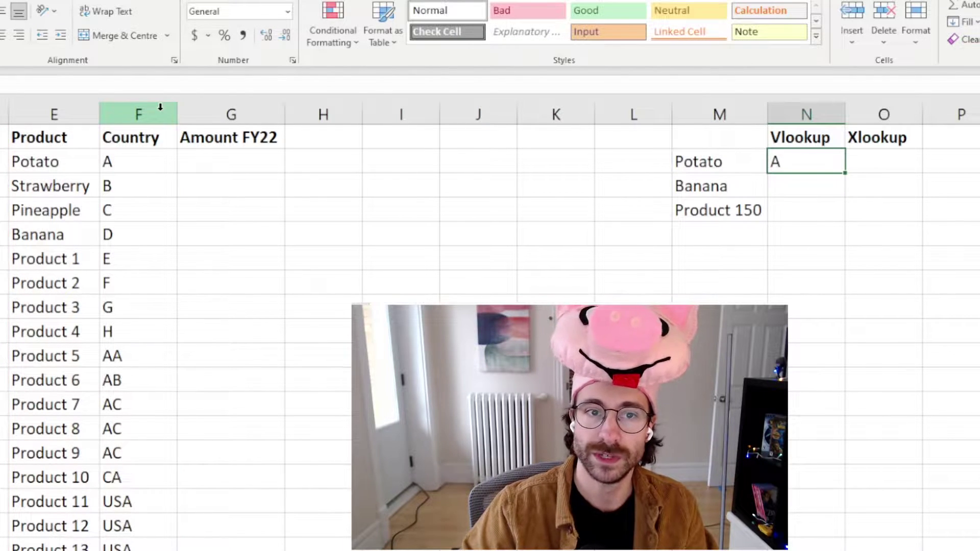
Highlight the Potato row's product and country cells, E2:F2, in yellow.
left_click(110, 161)
key("shift+Left")
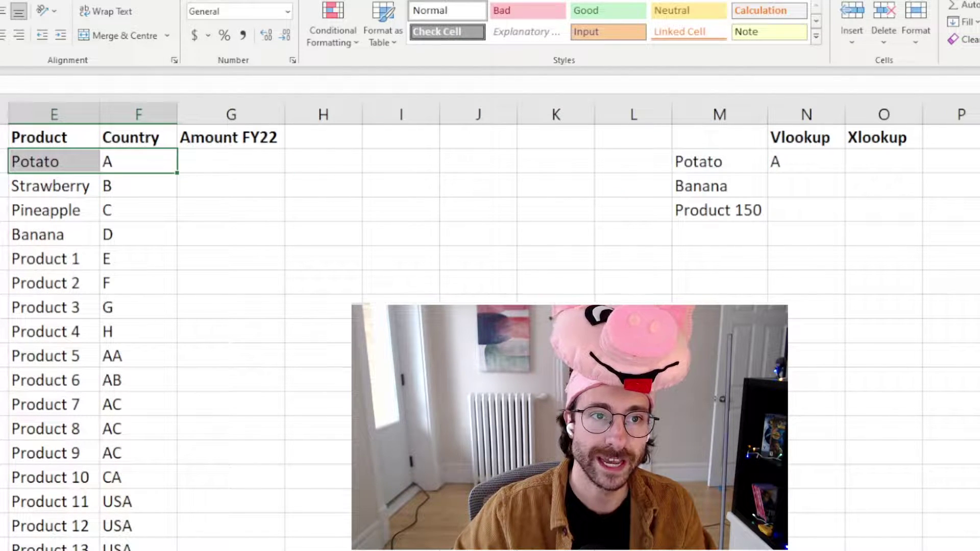
left_click(786, 201)
Copy the VLOOKUP formula from N2 down to N4 for Banana and Product 150.
left_click(689, 166)
left_click(781, 171)
left_click_drag(844, 173, 840, 217)
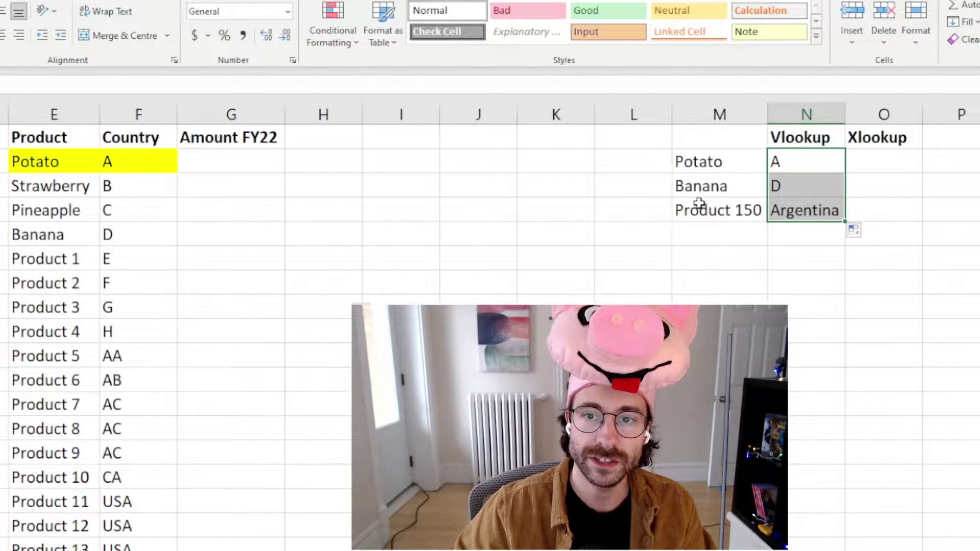
left_click(669, 205)
left_click(725, 213)
left_click(819, 211)
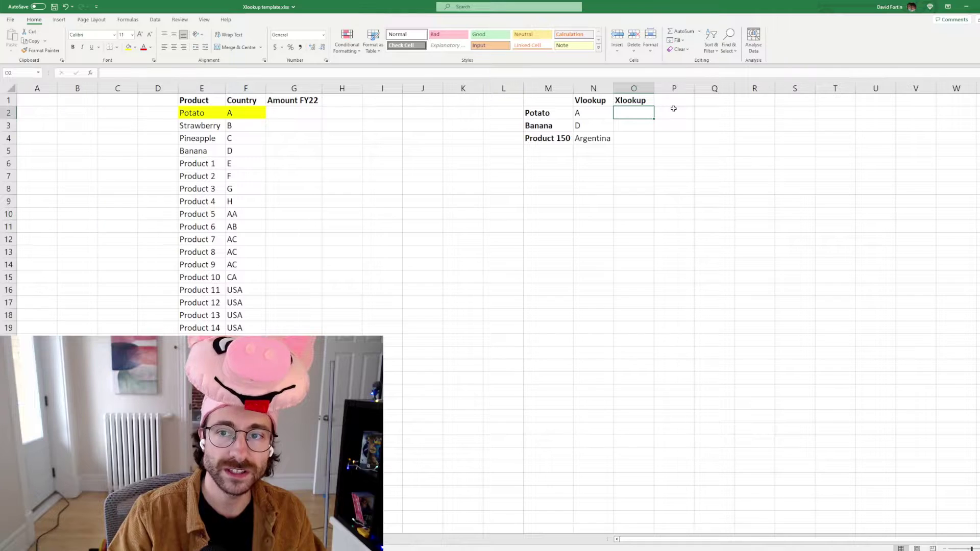
Look up Potato's country in O2 with =XLOOKUP(M2,E:E,F:F) and copy the formula down to O4.
type("=xlookup(")
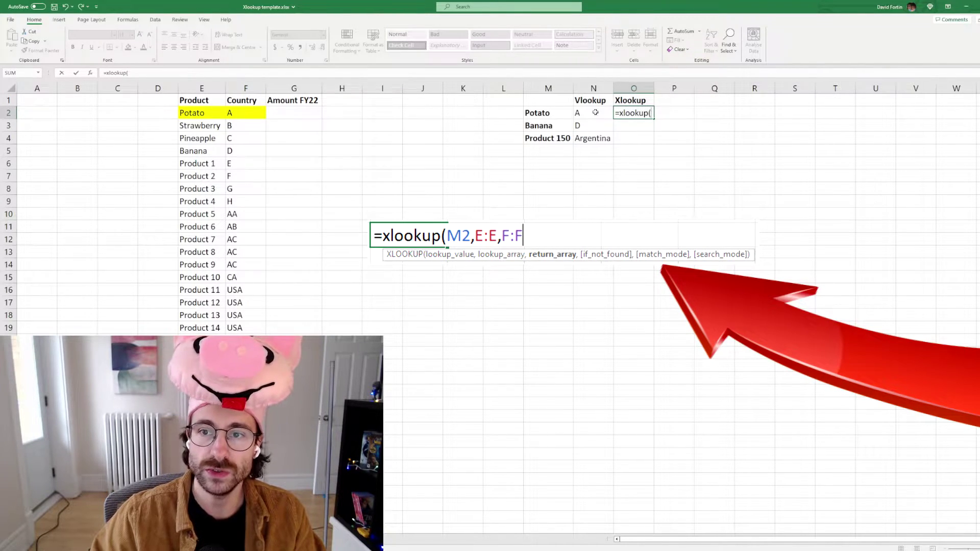
left_click(545, 114)
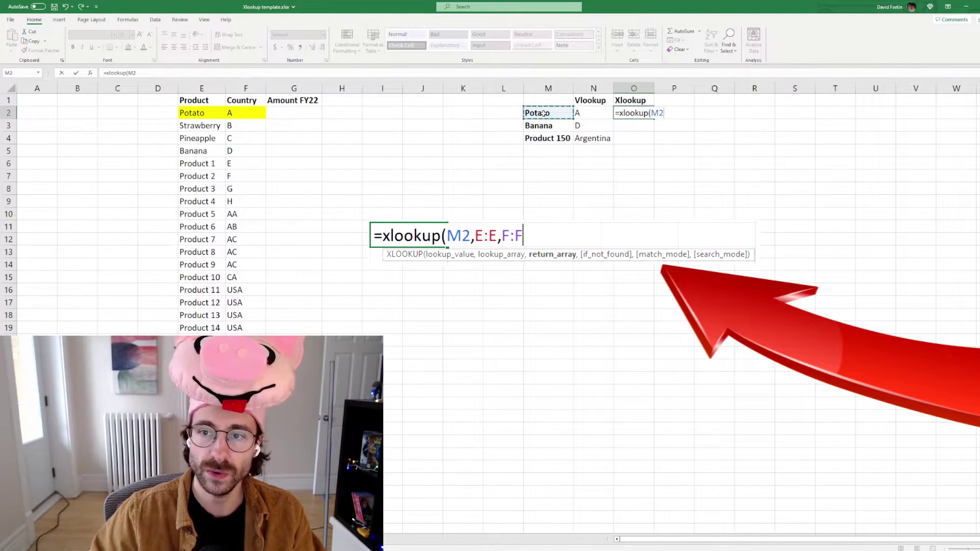
type(",")
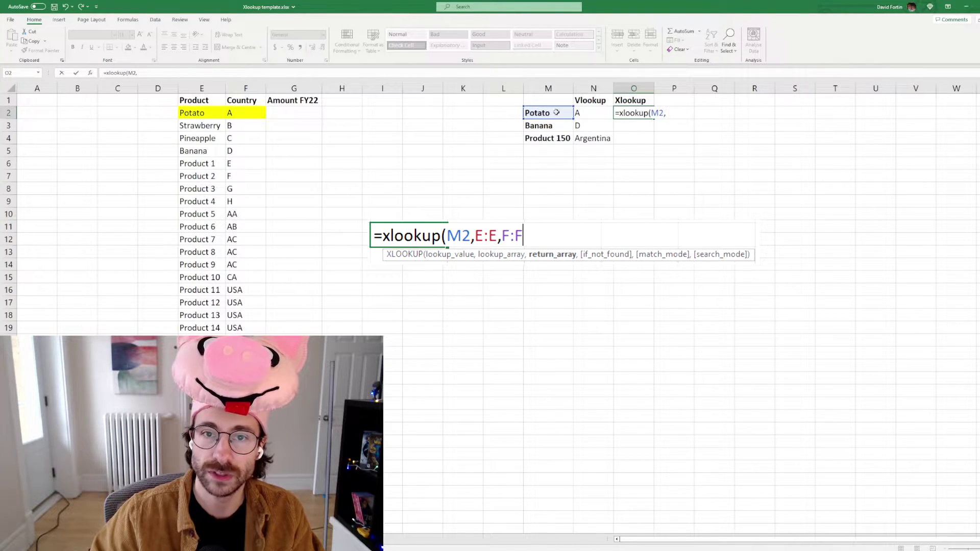
left_click(194, 86)
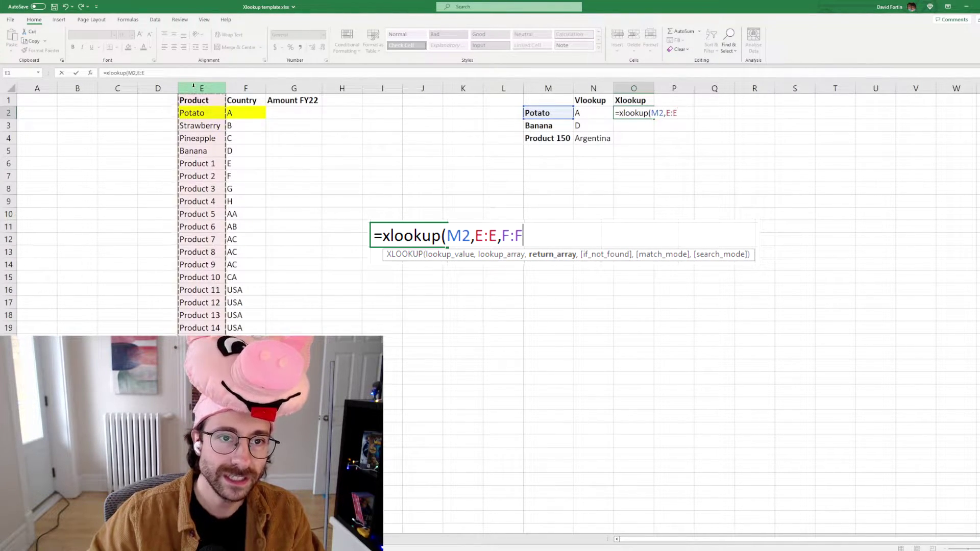
type(",")
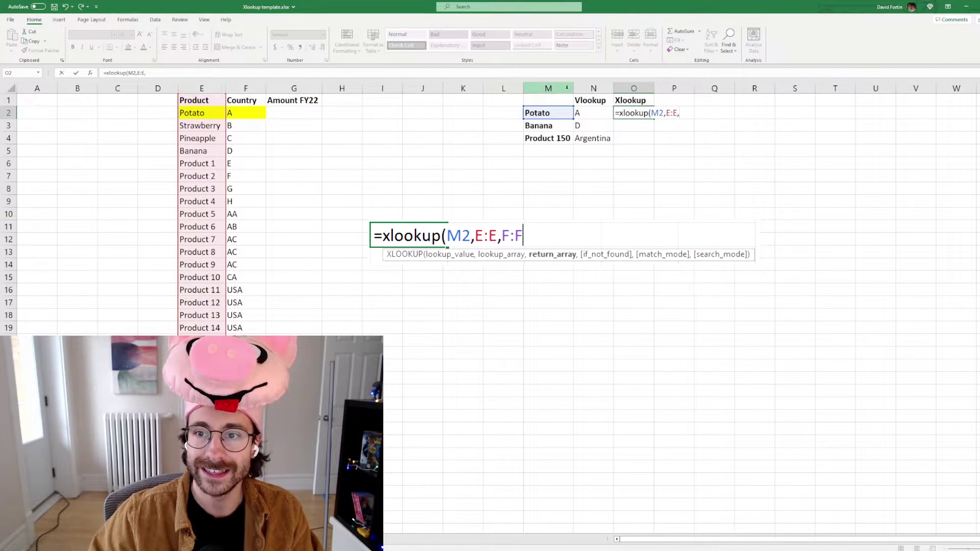
left_click(249, 85)
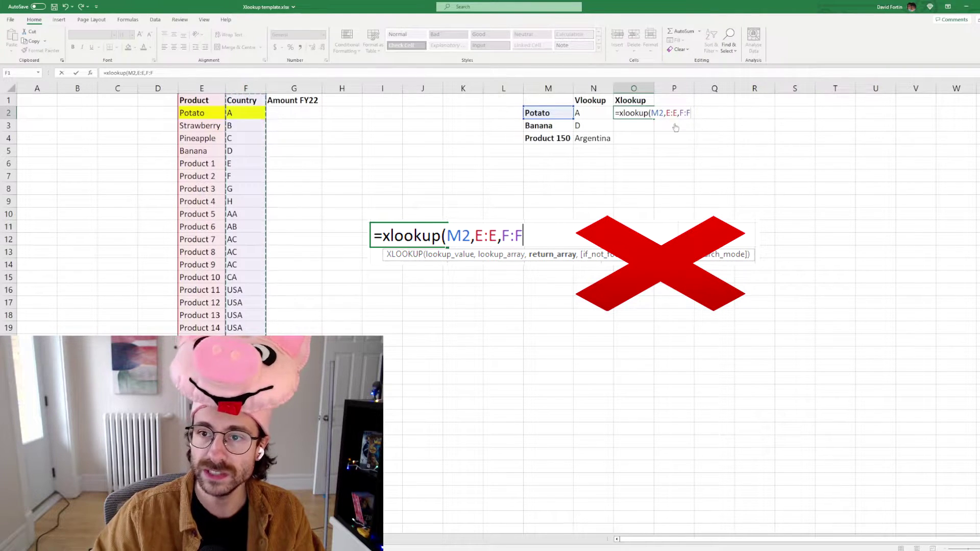
type(")")
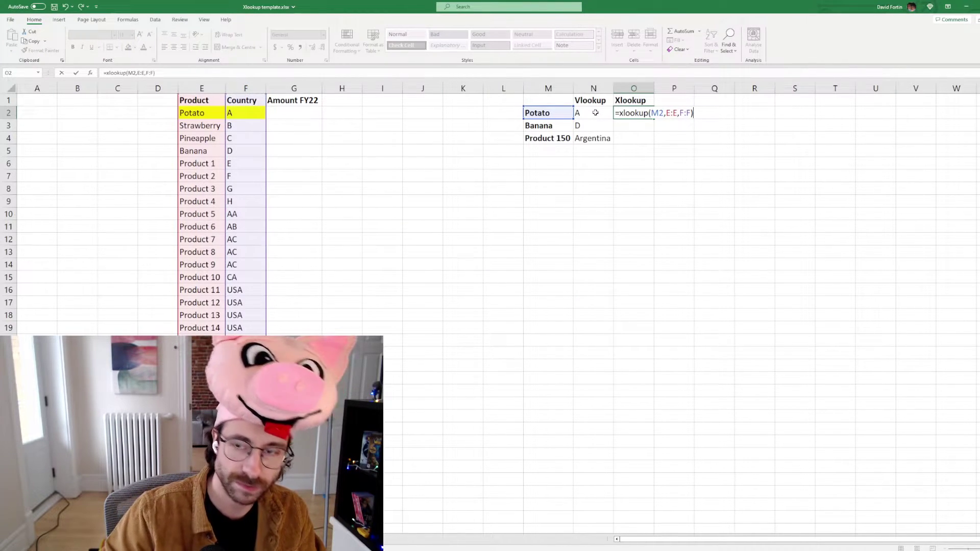
key("Return")
left_click(642, 112)
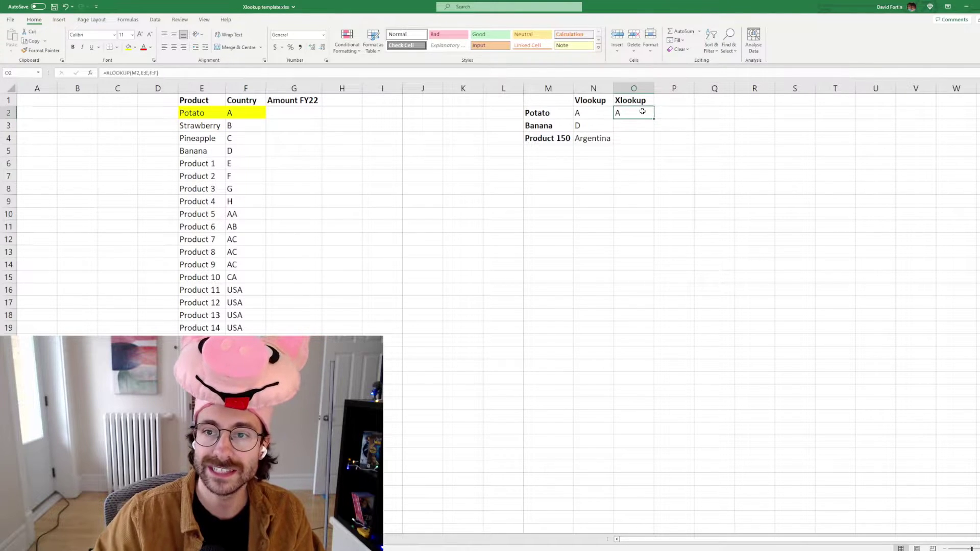
left_click_drag(653, 121, 654, 134)
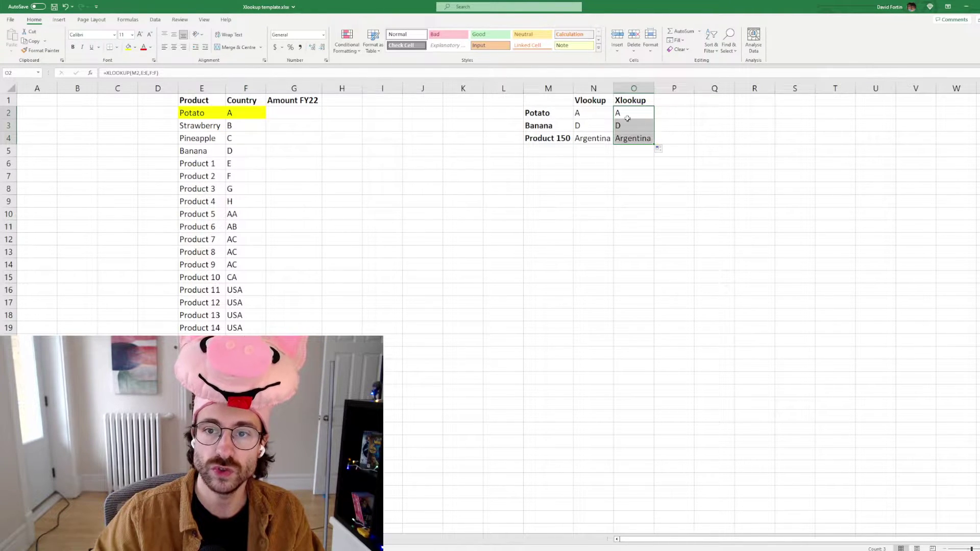
Insert a blank column between the Product and Country columns.
scroll(599, 113, "up", 1)
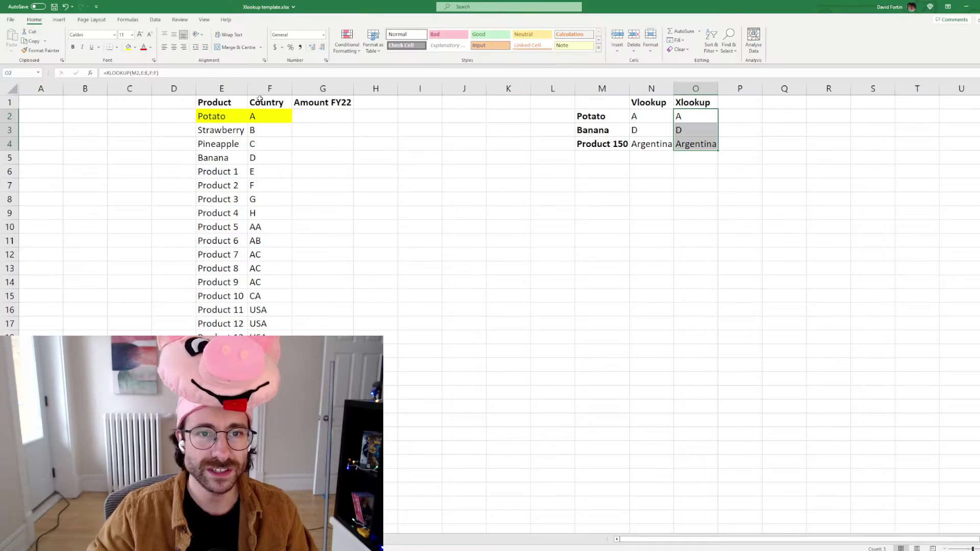
left_click(270, 103)
key("ctrl+shift+Down")
key("ctrl+plus")
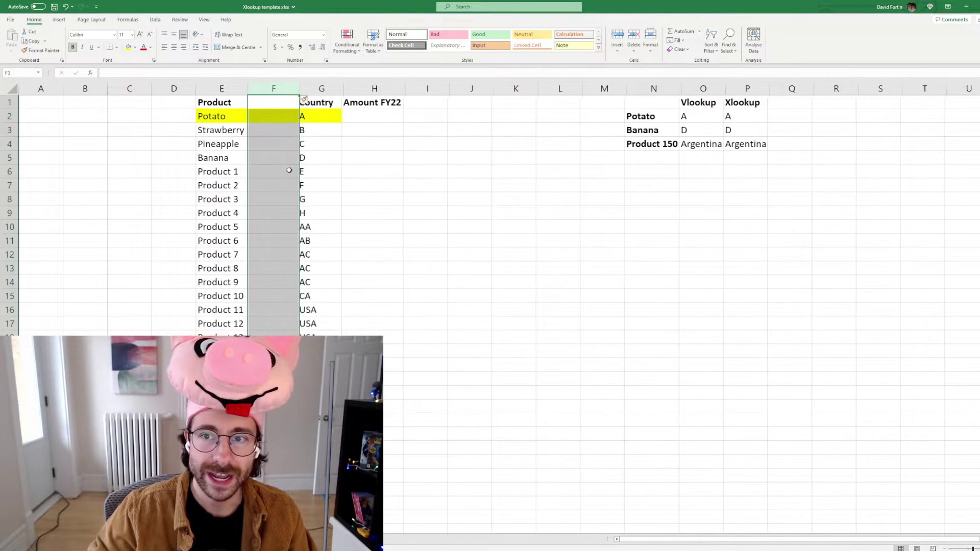
Compare the VLOOKUP results in O2:O4 with the XLOOKUP results and examine the column references in P2's formula.
left_click_drag(681, 119, 695, 154)
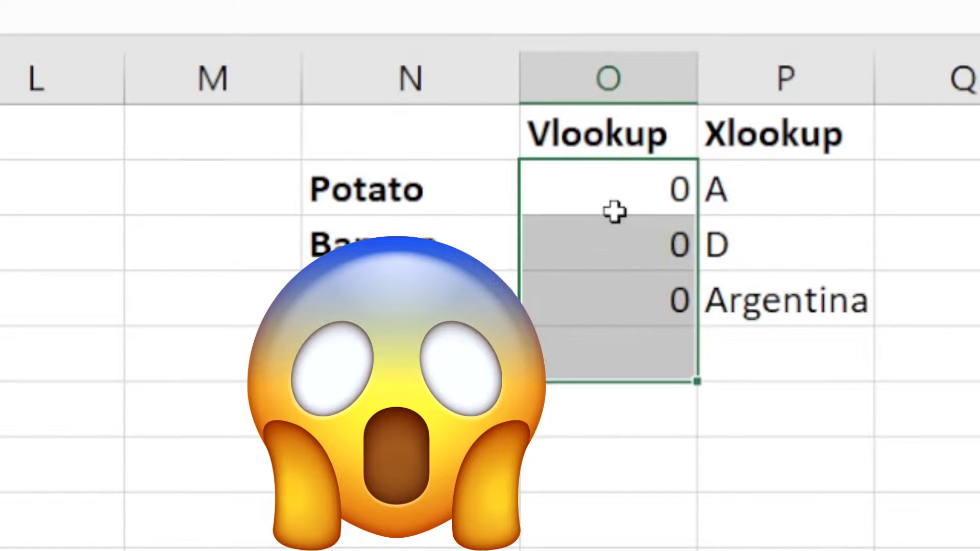
left_click(615, 204)
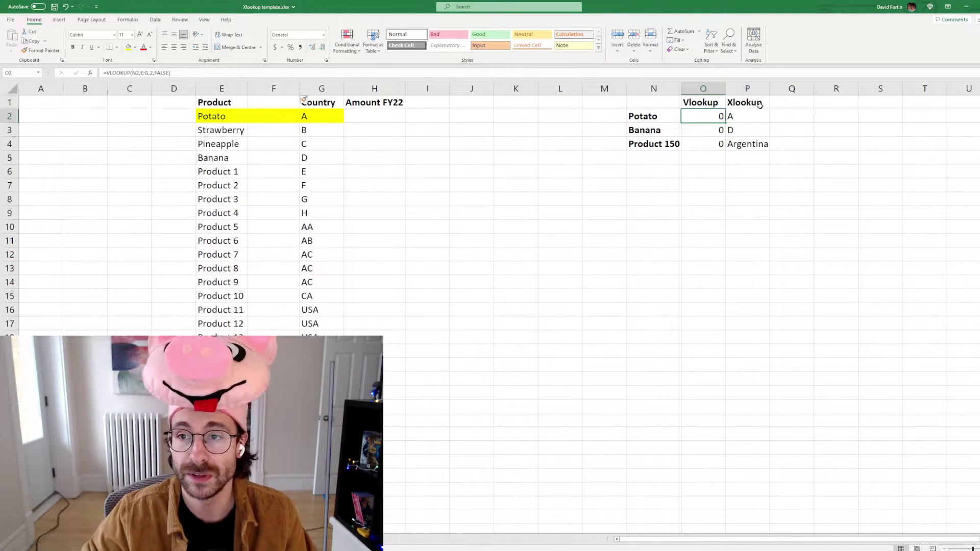
left_click_drag(761, 105, 754, 144)
double_click(751, 123)
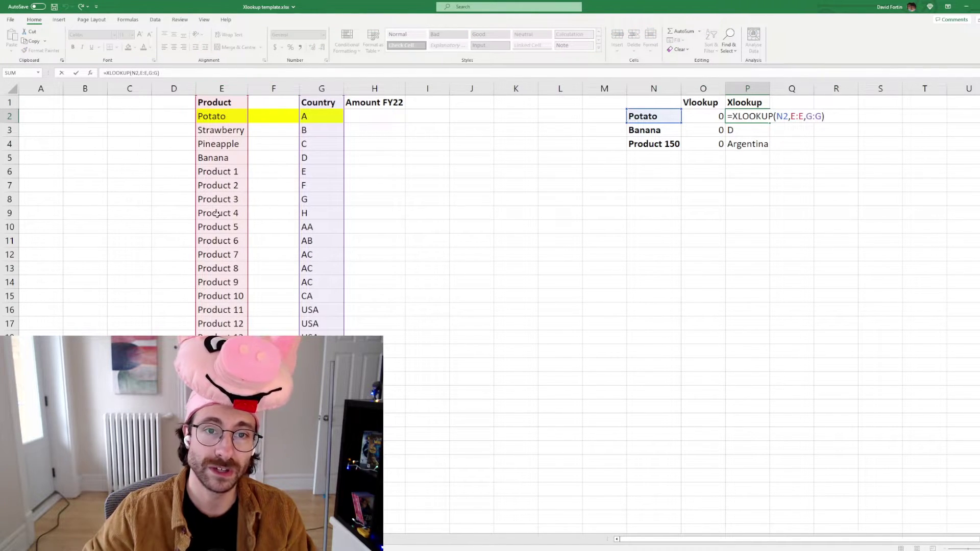
key("Escape")
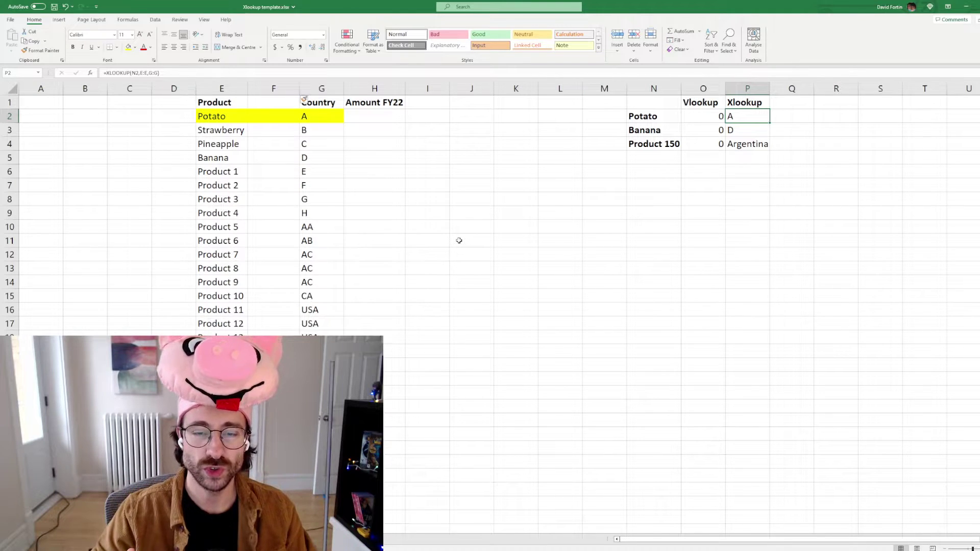
key("F2")
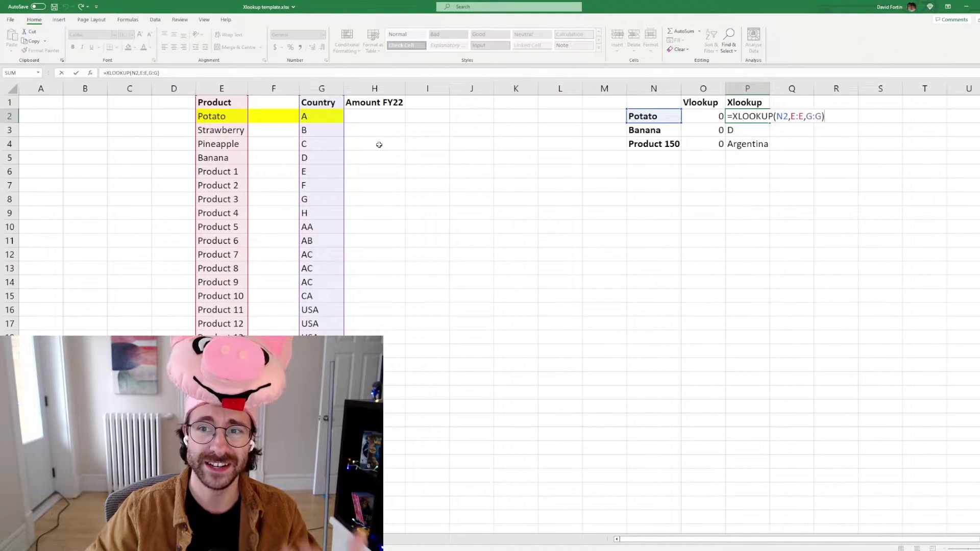
left_click_drag(807, 116, 822, 116)
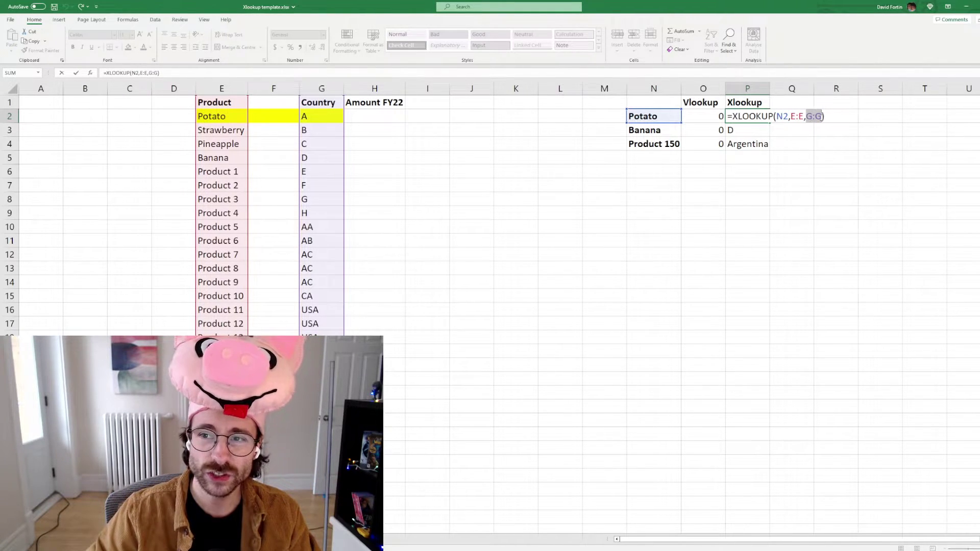
key("Return")
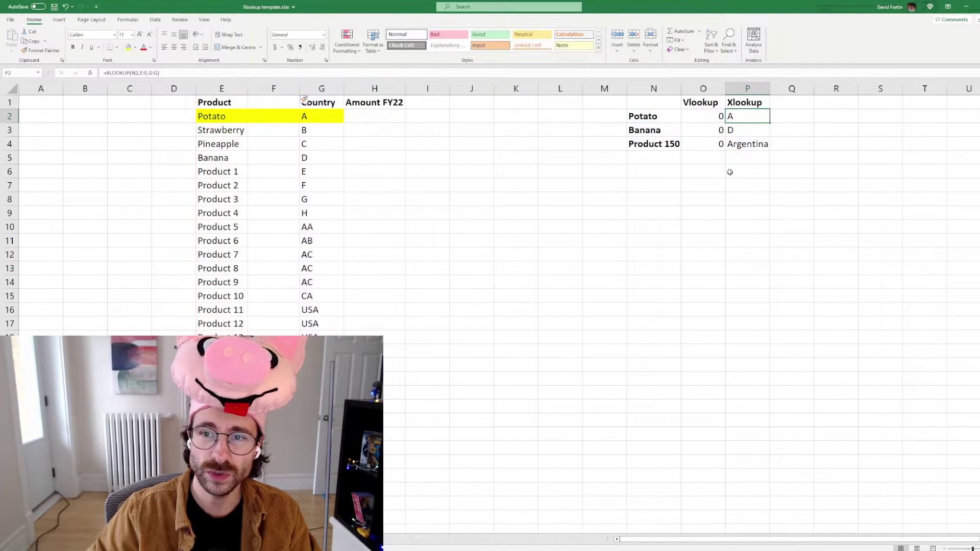
Enter an XLOOKUP in P6 that finds N2 in E2:E13 and returns the country from G2:G13.
left_click(735, 172)
type("=xlookup(")
left_click(655, 114)
type(",")
left_click_drag(215, 115, 219, 268)
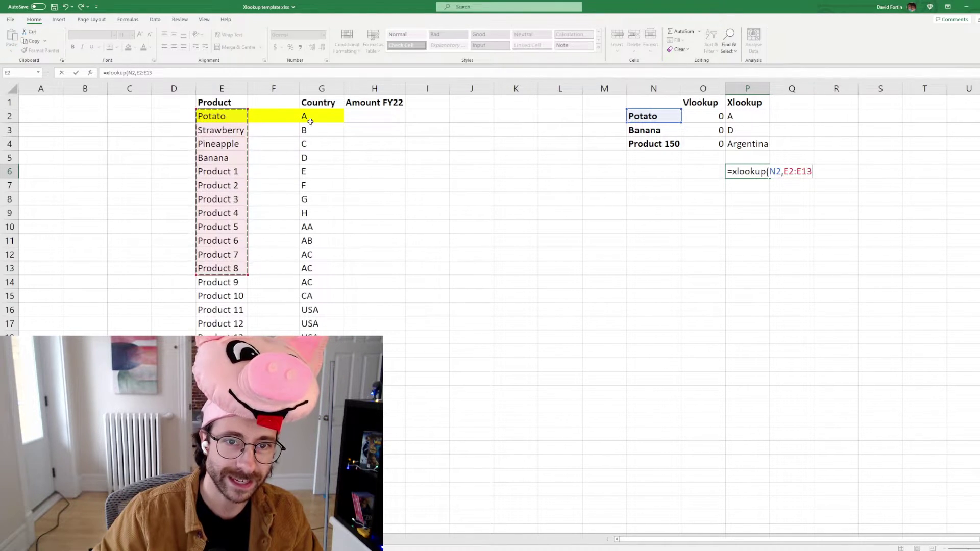
type(",")
left_click_drag(311, 121, 317, 271)
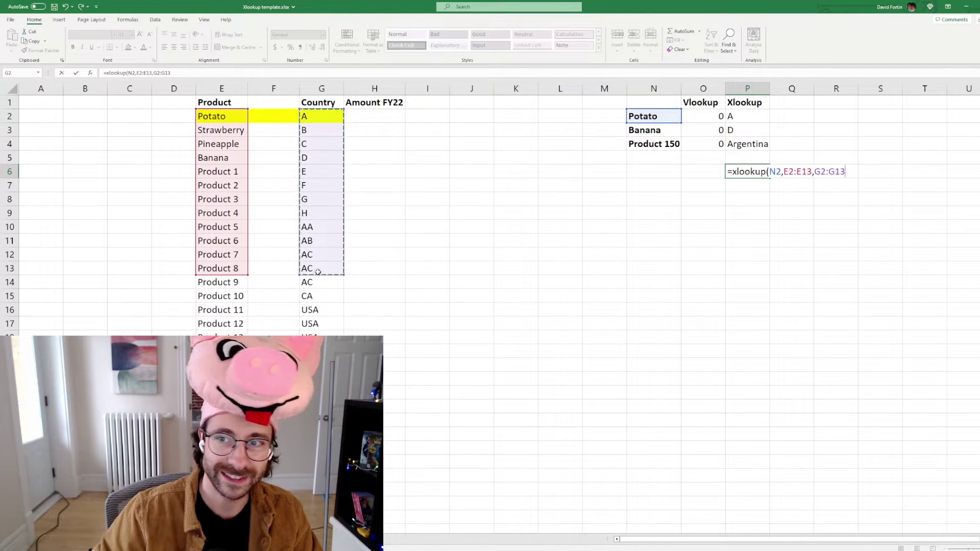
key("Return")
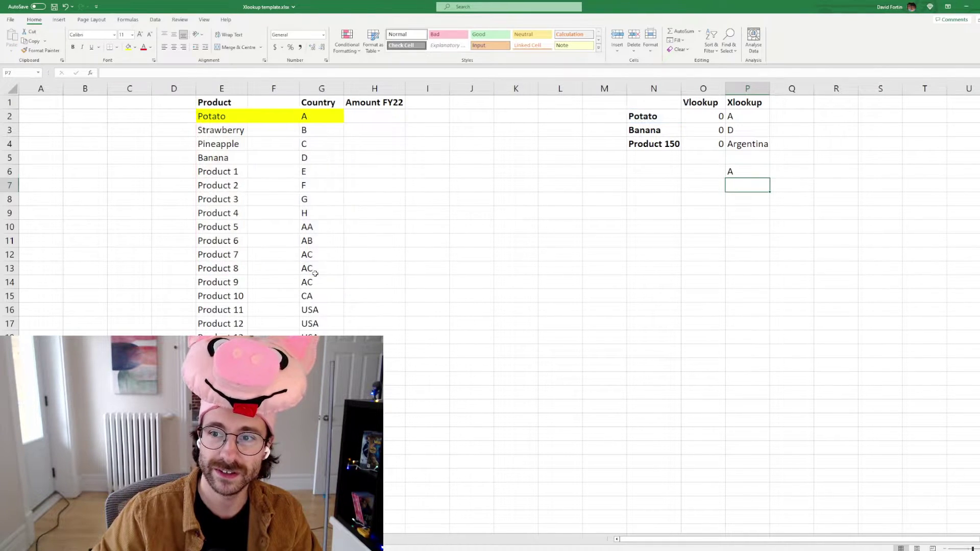
Examine the return range G2:G13 in P6's formula against the Product and Country lists.
left_click(748, 171)
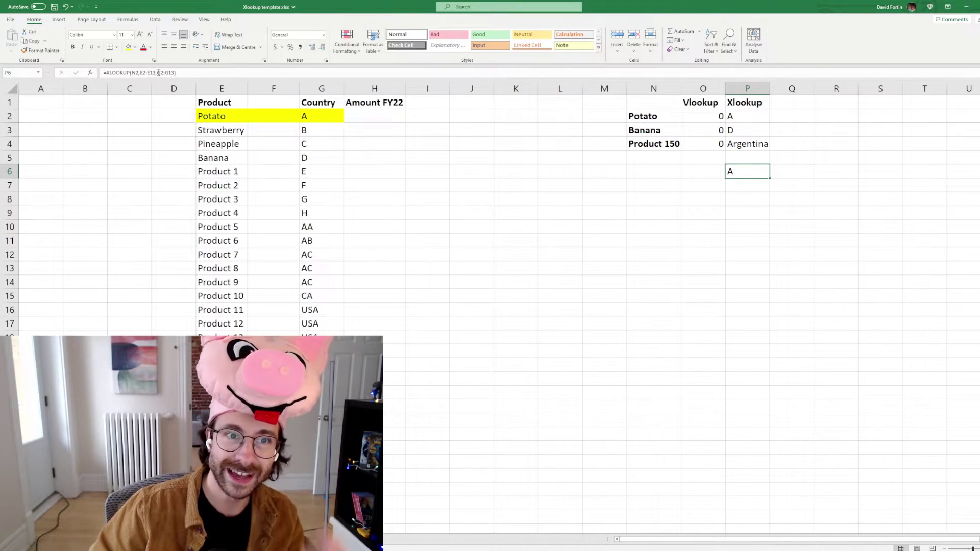
left_click_drag(158, 73, 172, 73)
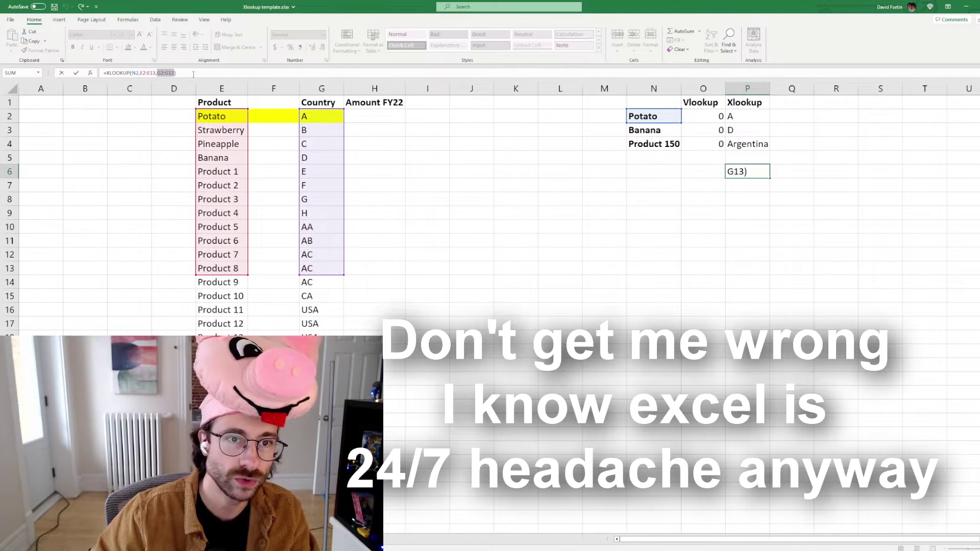
key("Return")
left_click(204, 254)
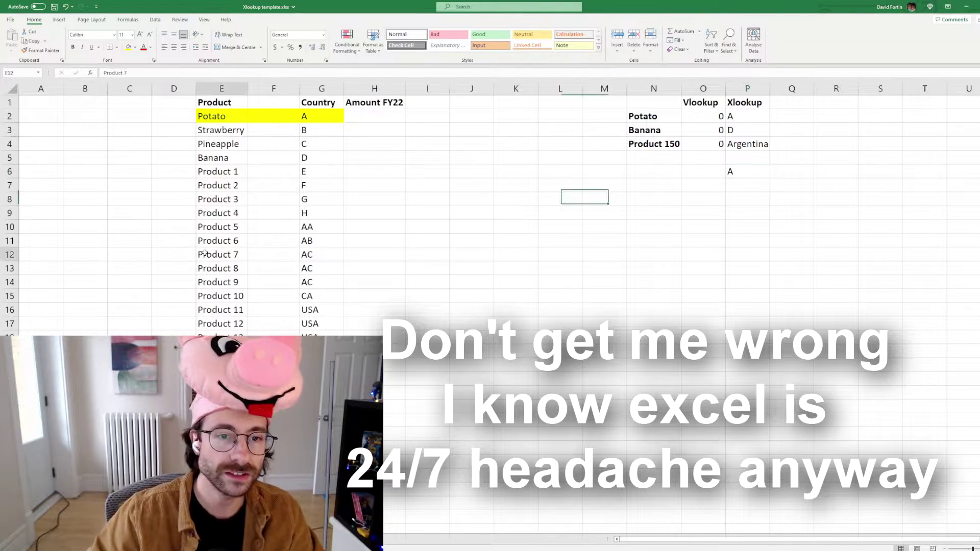
Examine the full extent of the Product list and the Product 150 lookup value in N4.
double_click(226, 261)
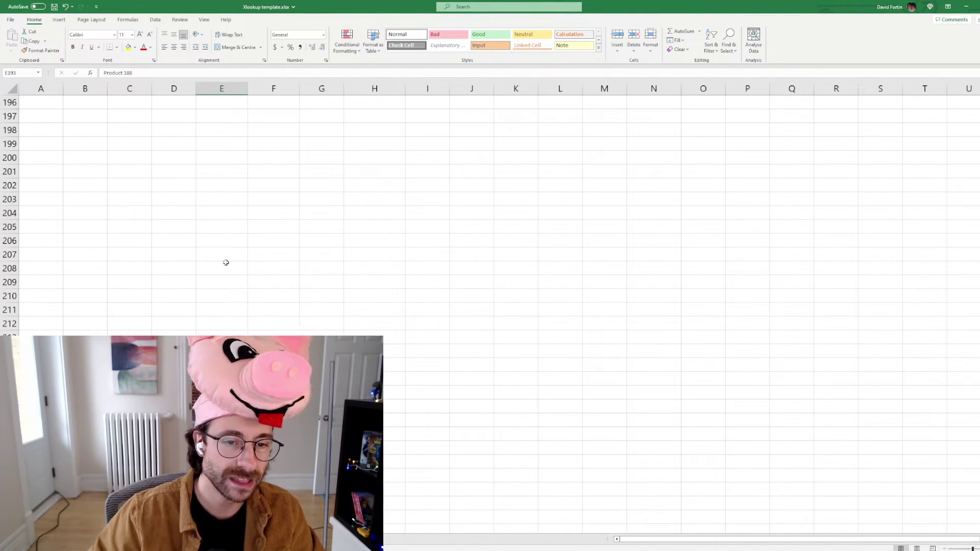
key("ctrl+Up")
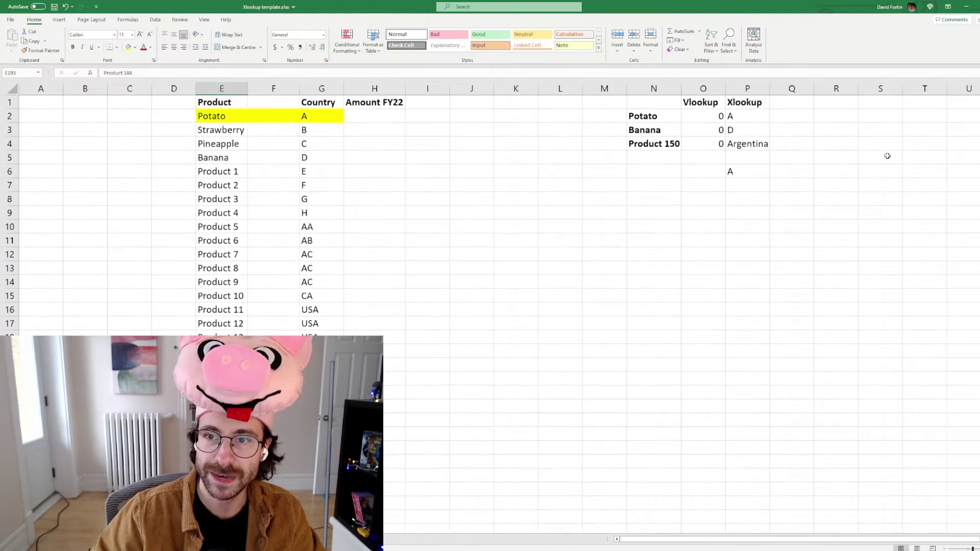
left_click(688, 229)
left_click(672, 146)
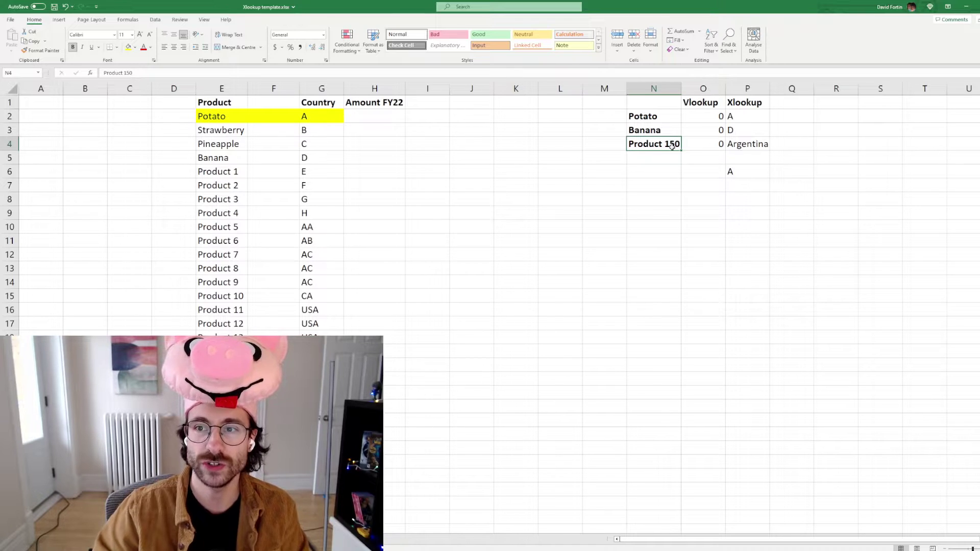
Add header filters across the Product-to-Country list, and try filtering the products to Product 150 before undoing that filter.
left_click_drag(220, 102, 315, 108)
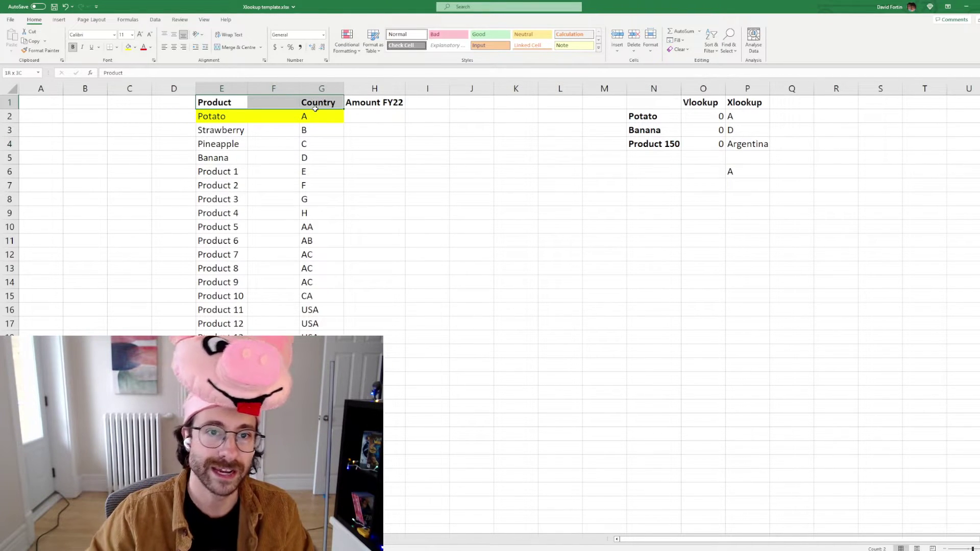
key("ctrl+shift+Down")
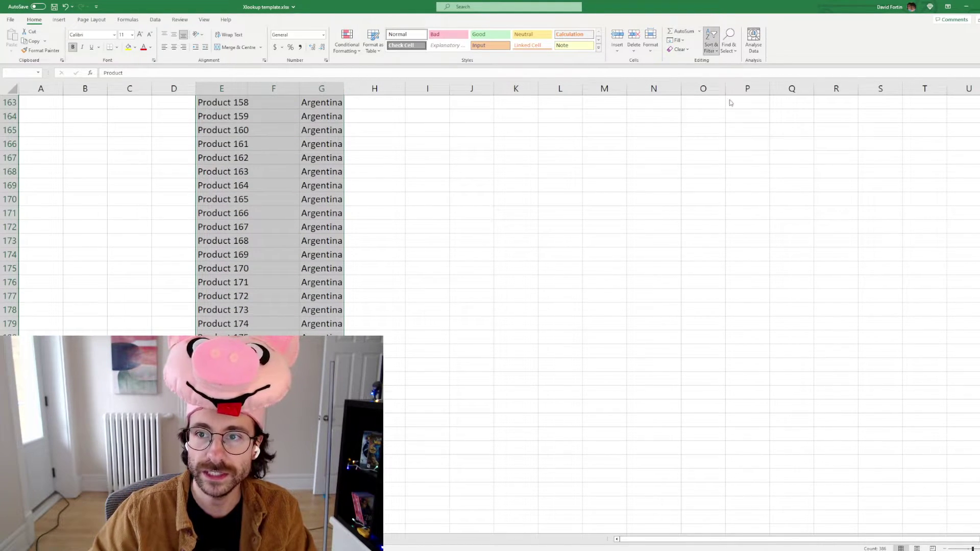
left_click(298, 238)
key("ctrl+Up")
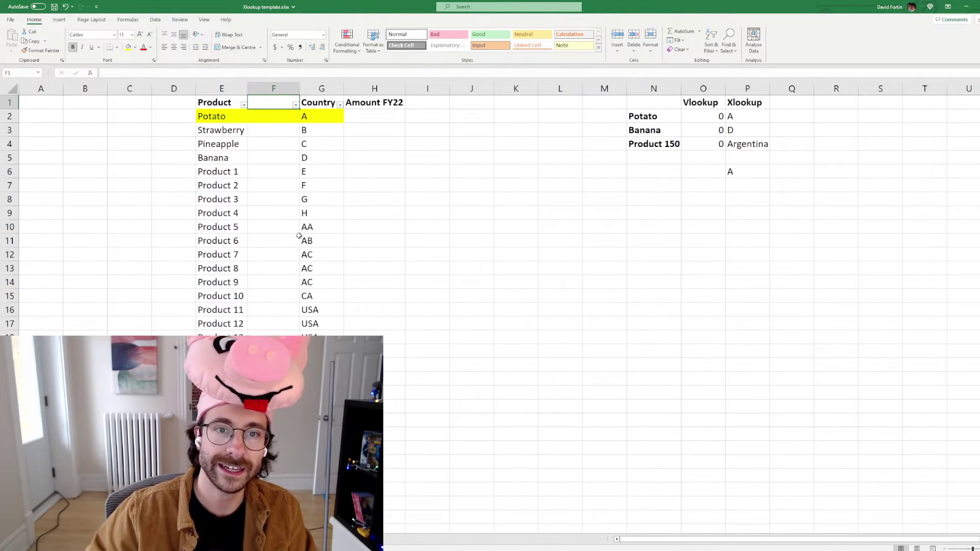
left_click(322, 111)
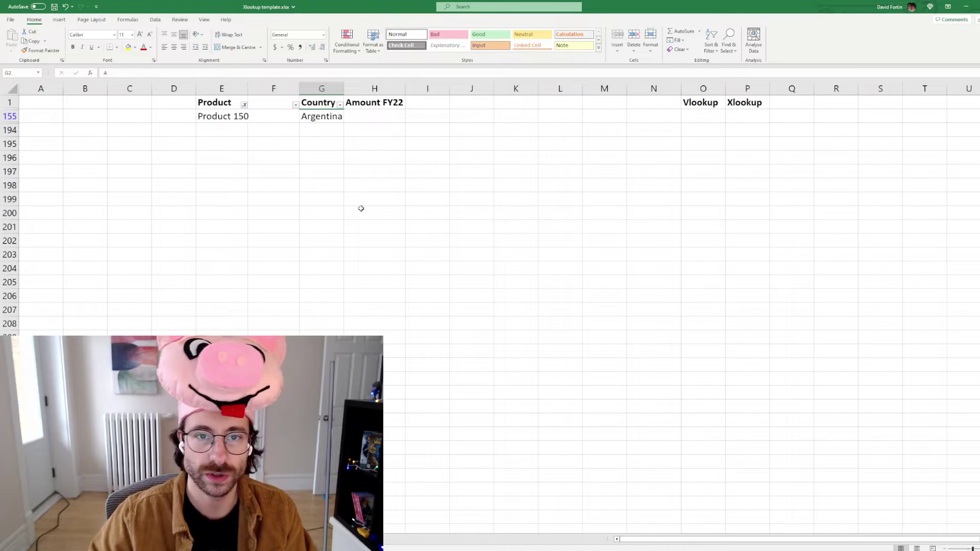
key("ctrl+z")
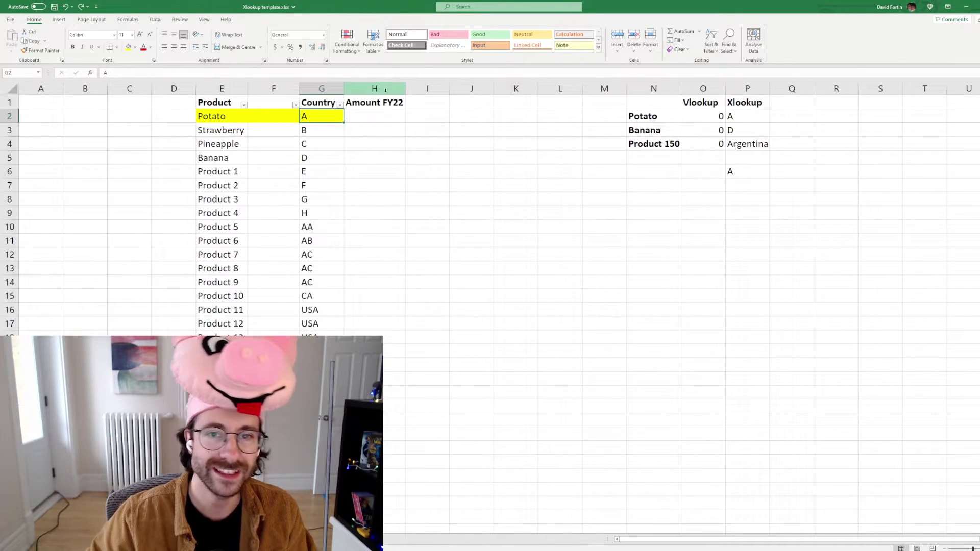
Examine the VLOOKUP formula in O4 that looks up Product 150.
left_click(542, 175)
left_click(664, 146)
double_click(714, 143)
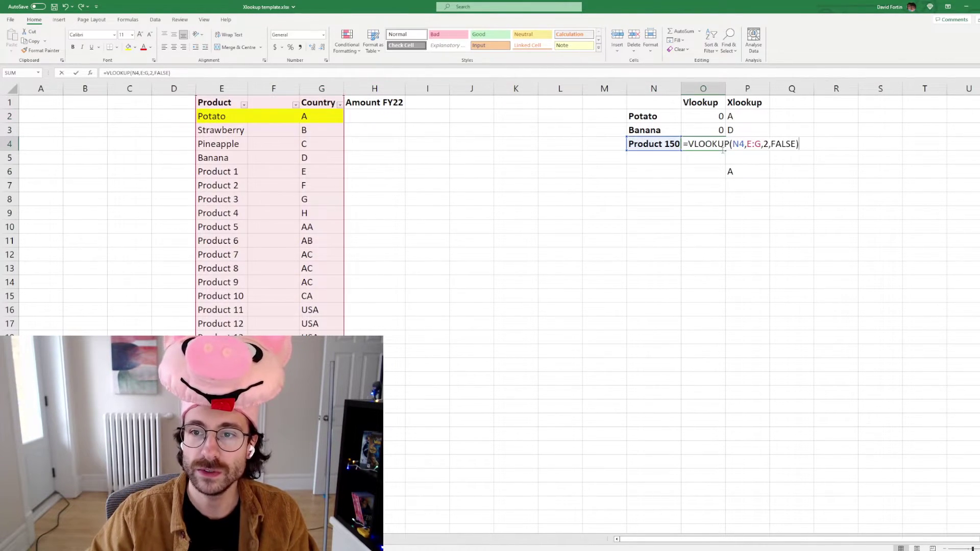
key("Escape")
Change the lookup product in N4 to Product 30 and highlight its XLOOKUP result in P4 with yellow fill.
left_click(664, 145)
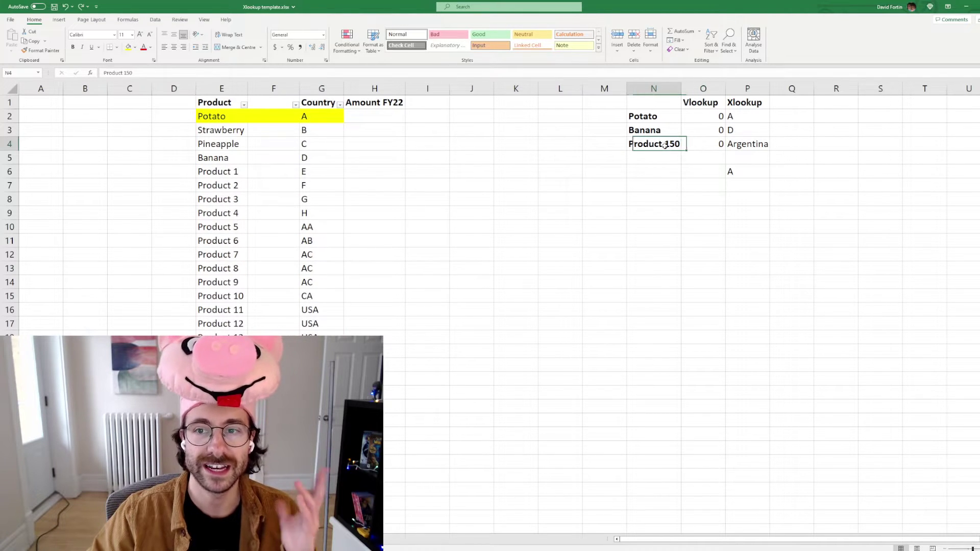
type("Product")
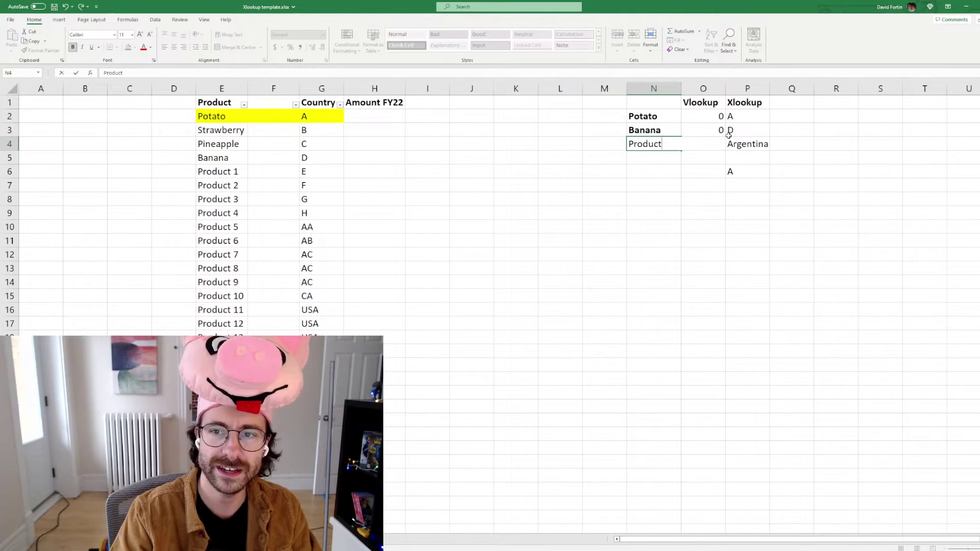
type(" 30")
key("Return")
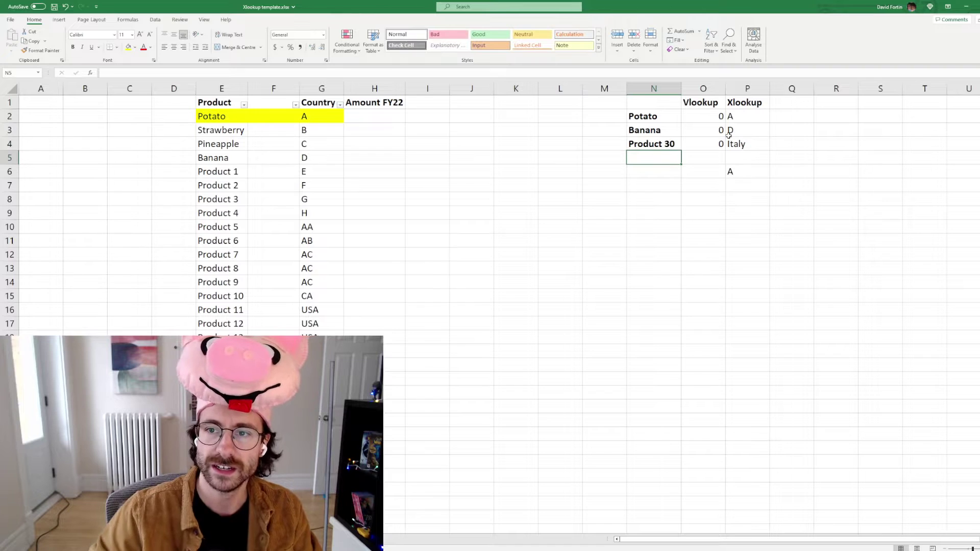
left_click(739, 143)
left_click(131, 48)
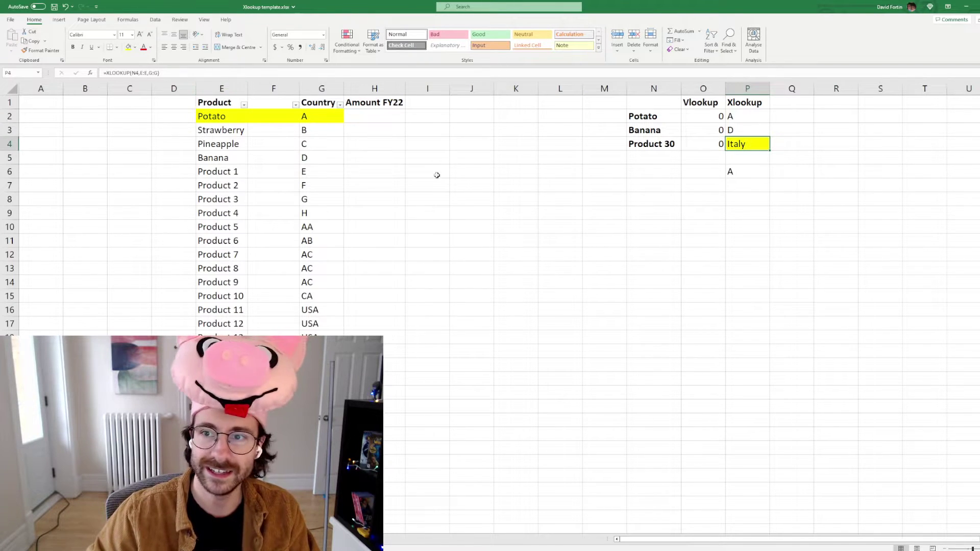
Delete the blank column F between the Product and Country columns.
left_click(472, 184)
mouse_move(274, 88)
left_mouse_down()
mouse_move(322, 88)
mouse_move(273, 88)
left_mouse_up()
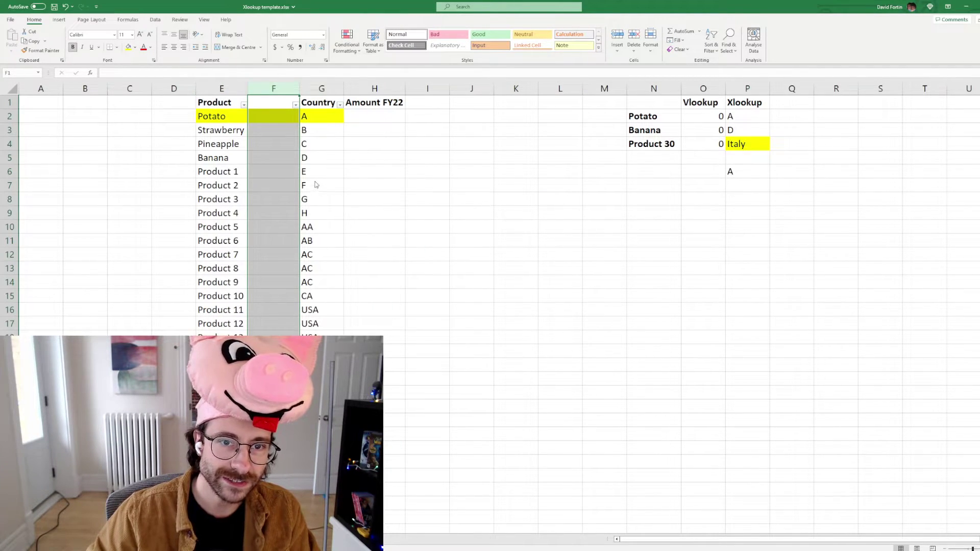
key("ctrl+minus")
Examine the VLOOKUP results in N1:N4 against the neighbouring XLOOKUP results.
left_click(601, 213)
left_click_drag(652, 106, 638, 148)
left_click(639, 215)
left_click_drag(650, 103, 641, 145)
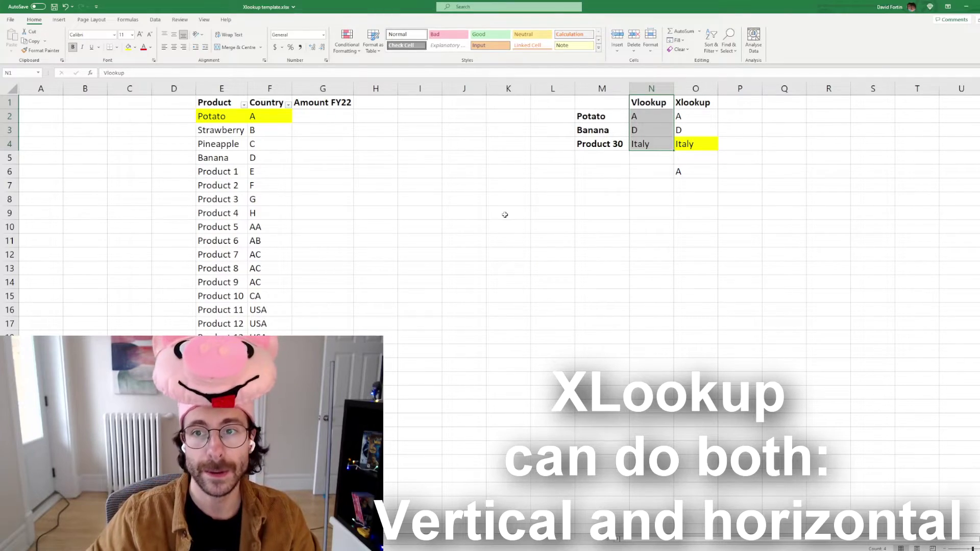
left_click(457, 217)
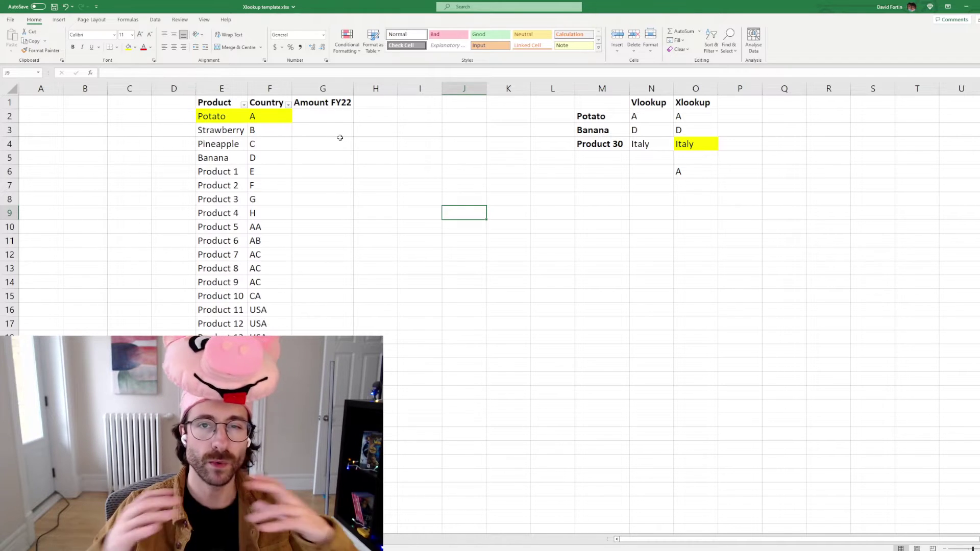
Insert a blank row above the header row of the sheet.
left_click(9, 102)
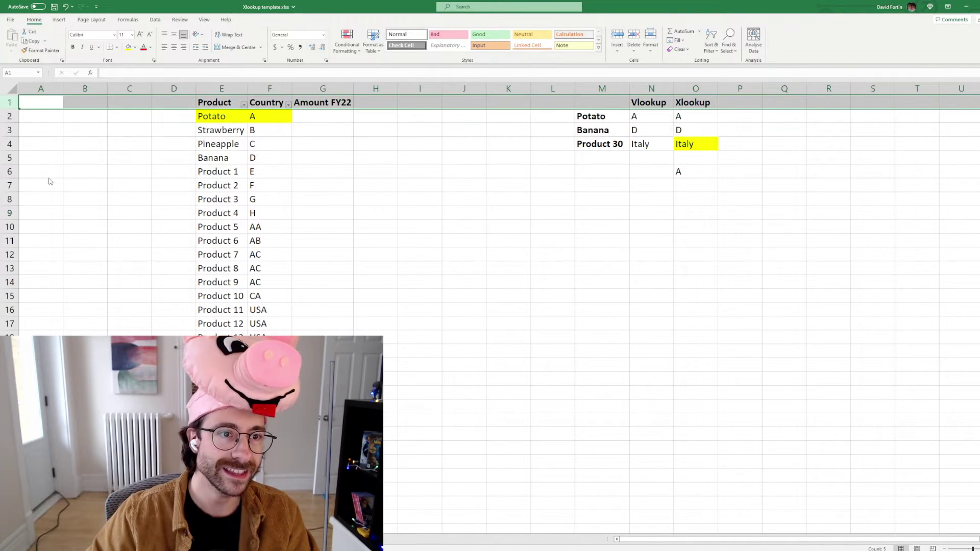
key("ctrl+shift+plus")
left_click(244, 98)
Number the columns from 1 to 7 across E1:K1, starting above the Product header.
left_click(160, 102)
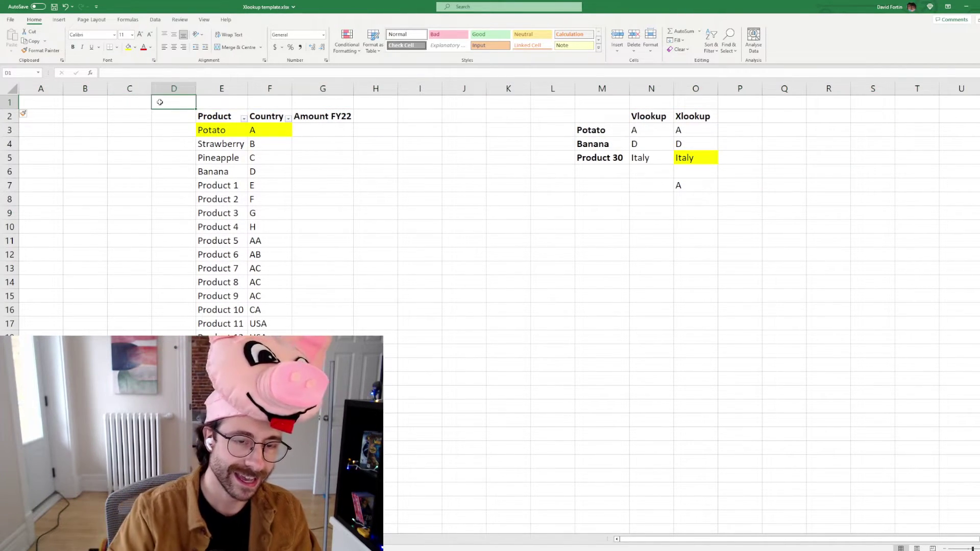
key("Tab")
type("1")
key("Tab")
type("2")
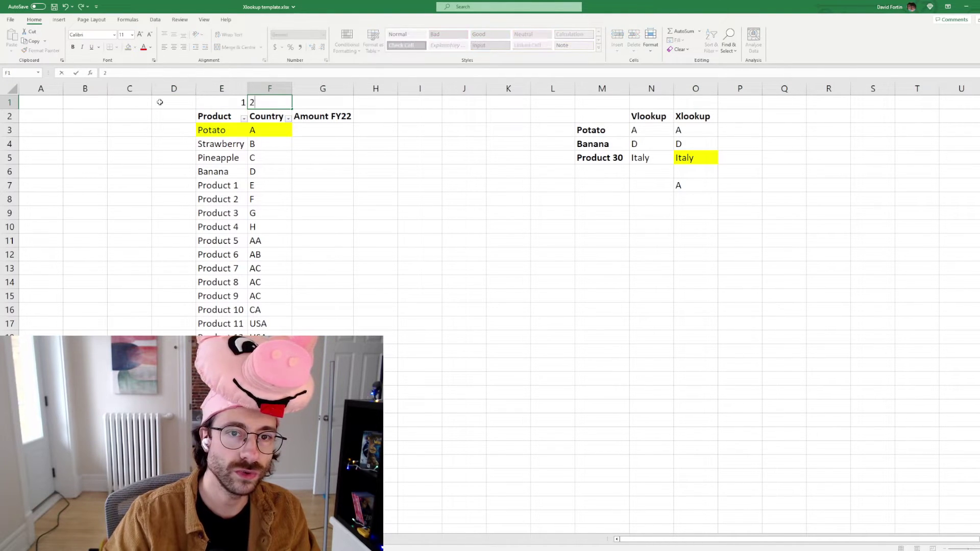
key("Tab")
type("3")
key("Tab")
left_click_drag(225, 102, 531, 103)
left_click(360, 105)
left_click(494, 102)
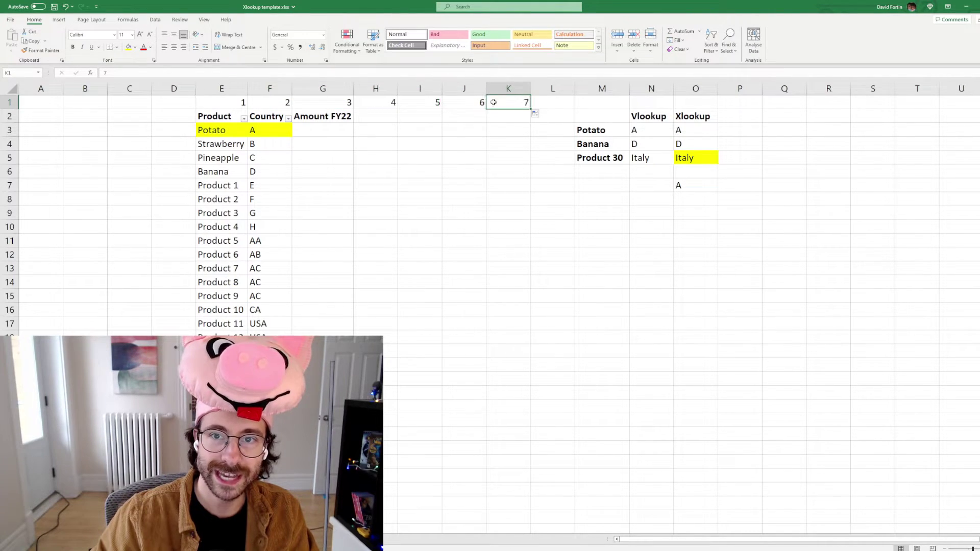
Enter XY as a placeholder header in each of the cells H2 to K2.
left_click(363, 121)
type("XY")
key("Tab")
type("XY")
key("Tab")
type("XY")
key("Tab")
type("XY")
key("Return")
left_click(321, 140)
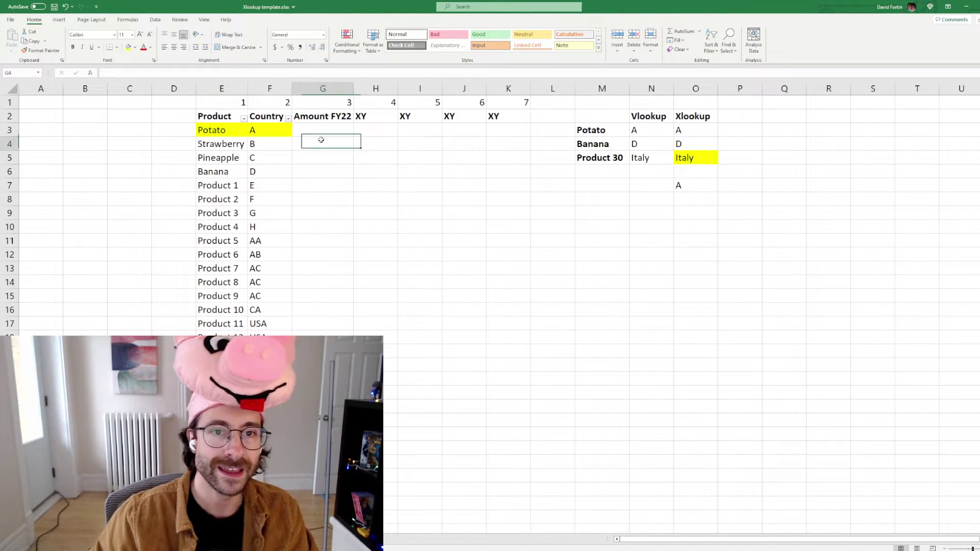
Move the return range of O3's XLOOKUP from the Country column to an empty column beyond Amount FY22.
double_click(684, 128)
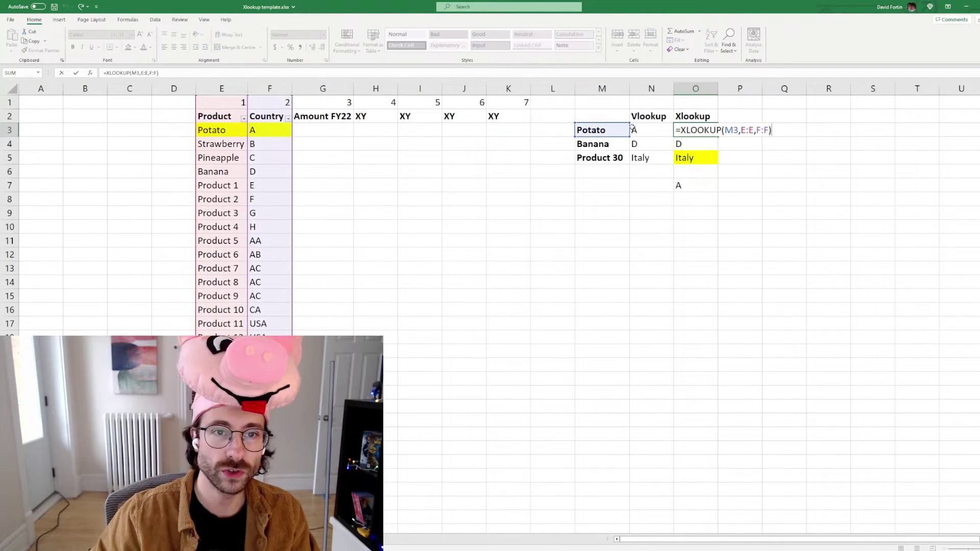
left_click_drag(291, 132, 554, 155)
key("Return")
Examine the column index number in N3's VLOOKUP formula.
key("Up")
key("Left")
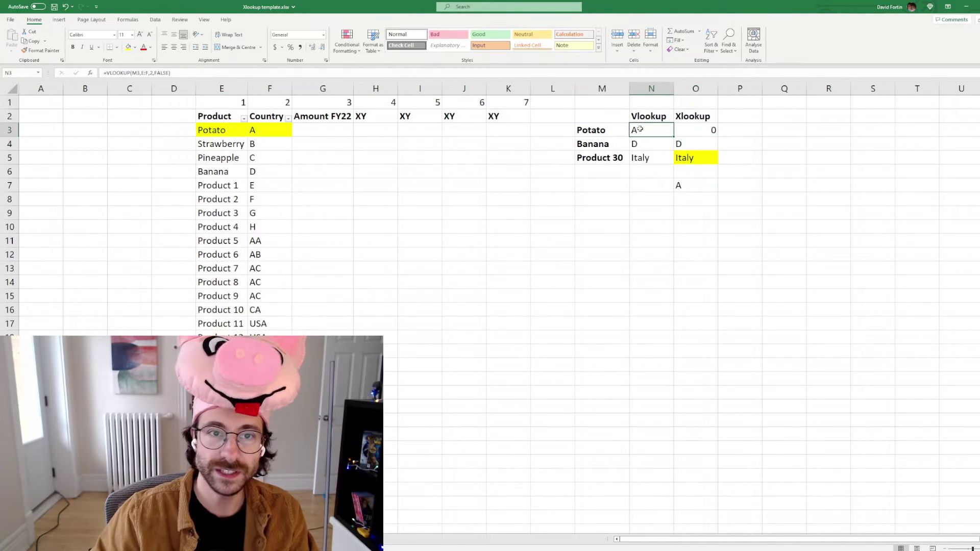
key("F2")
left_click(151, 73)
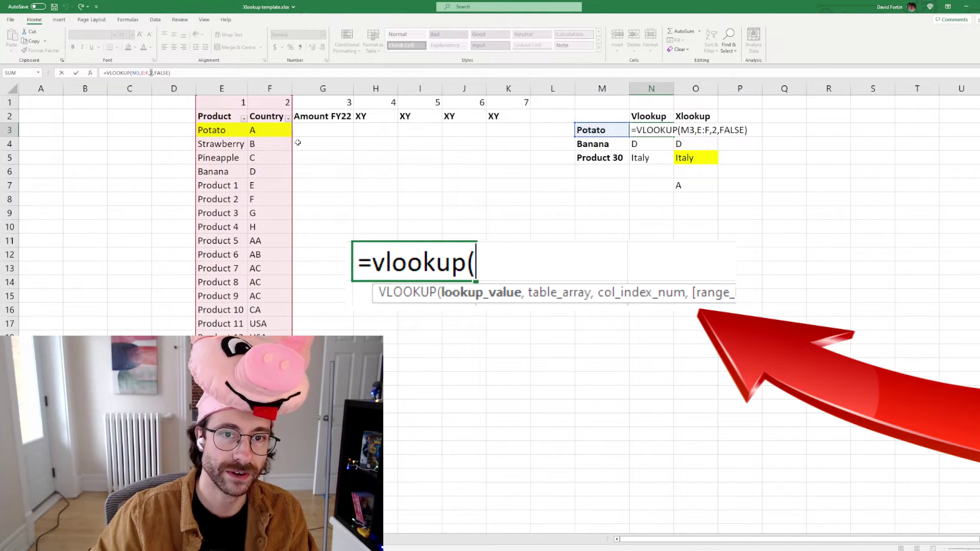
key("ctrl+Return")
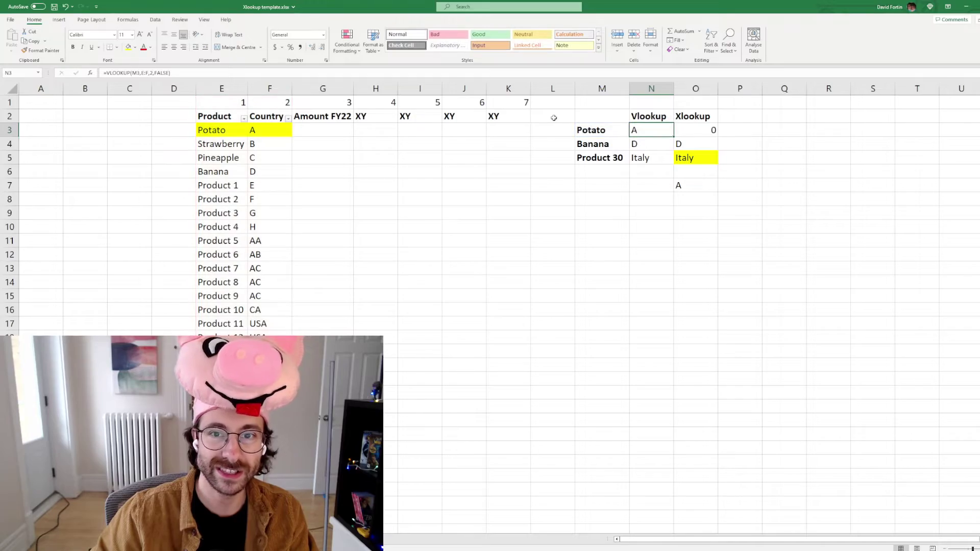
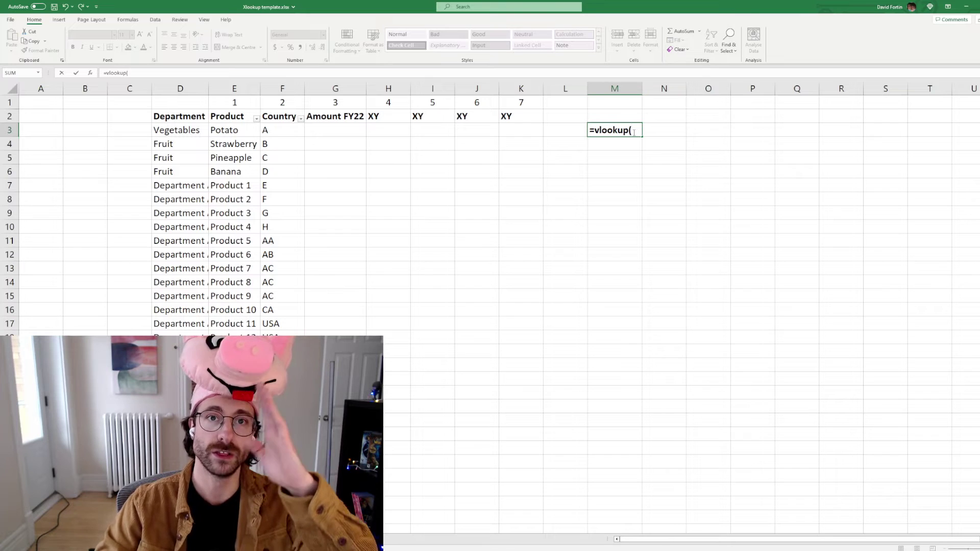
Abandon the VLOOKUP started in M3 and repeat the Department column in L2:L17 using =D2, with a bold header.
key("Escape")
left_click(560, 119)
type("=d2")
key("Return")
left_click(558, 115)
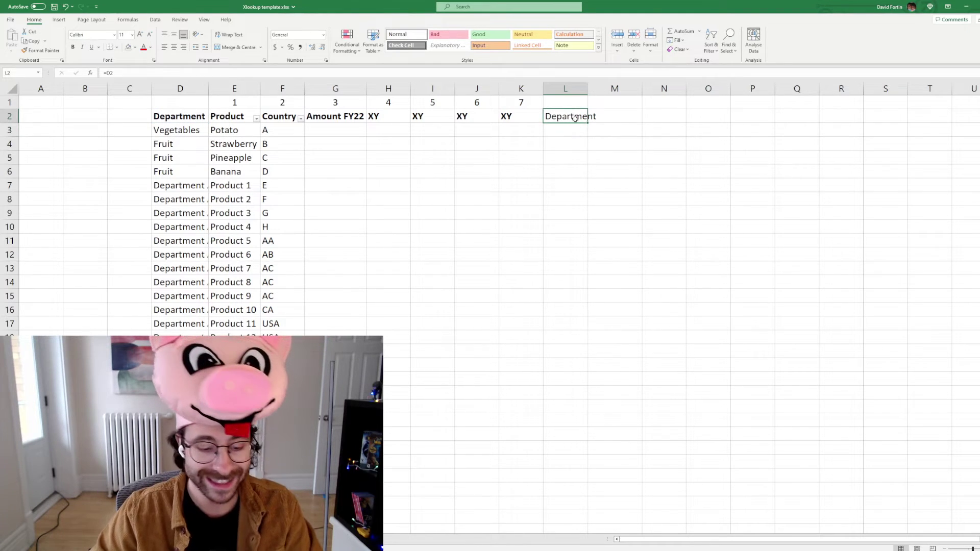
key("ctrl+b")
left_click_drag(589, 123, 567, 325)
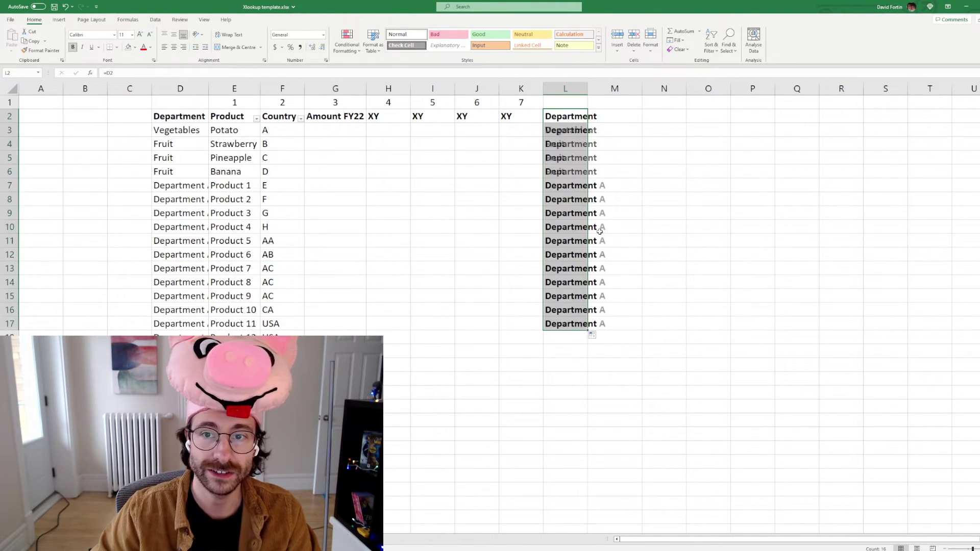
Remove the bold formatting from the repeated department values below the header in column L.
left_click(576, 132)
left_click_drag(576, 132, 567, 338)
key("ctrl+b")
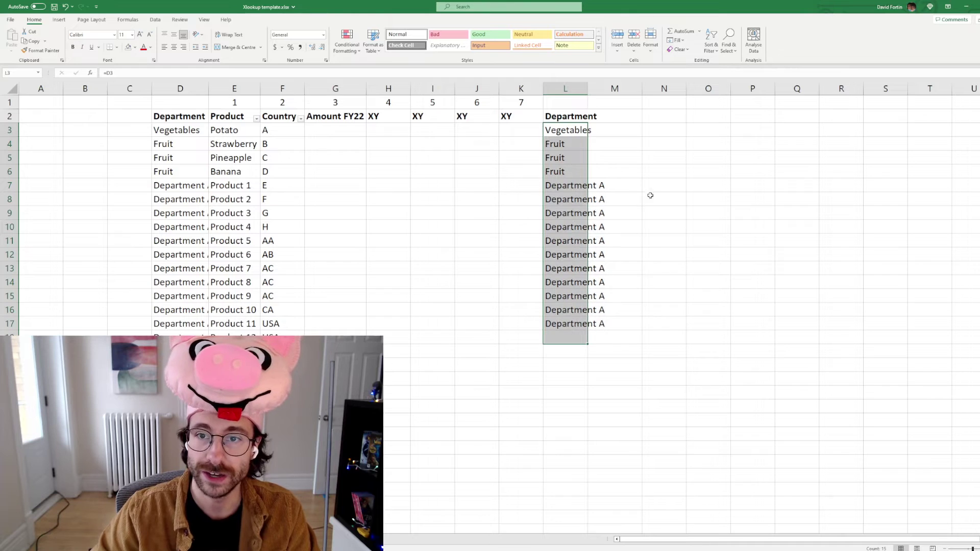
Enter a VLOOKUP in O3 that finds E3 in columns E:L and returns column 8 with an exact match (FALSE).
left_click(693, 131)
type("=vlook")
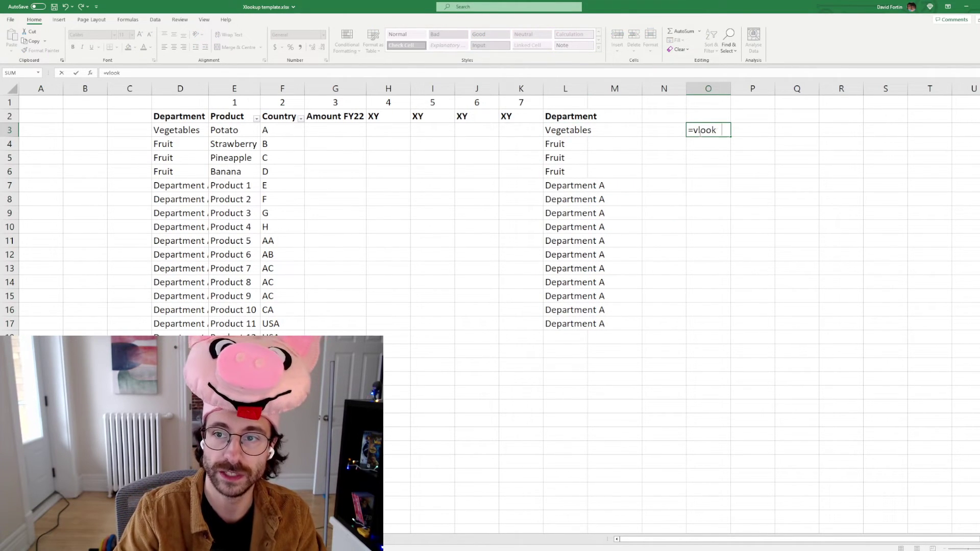
type("up(")
left_click(230, 129)
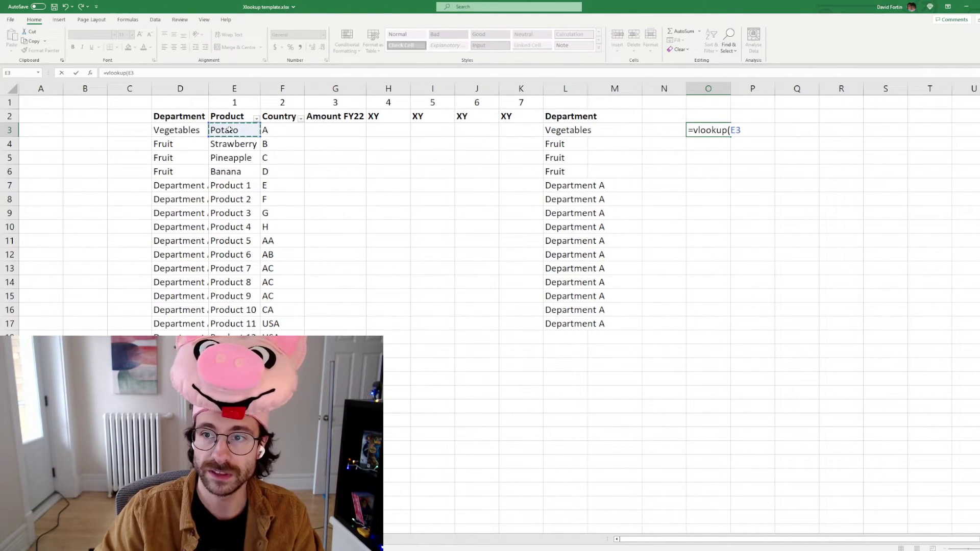
type(",")
left_click_drag(245, 87, 556, 81)
type(",8,false")
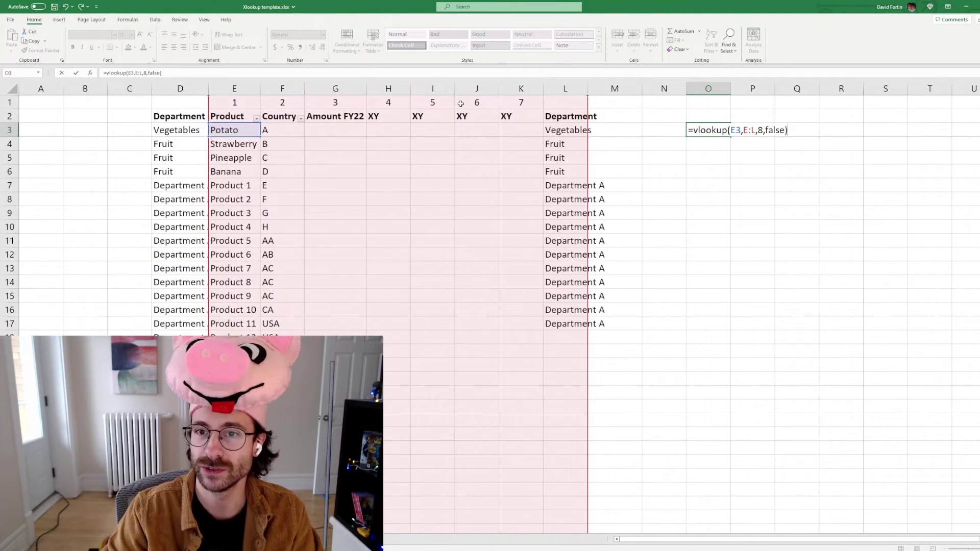
key("Return")
key("Up")
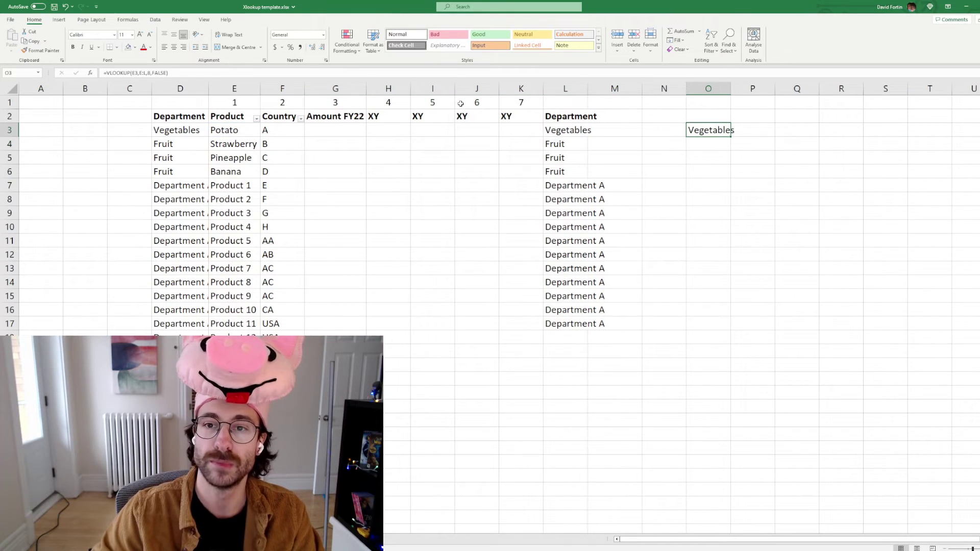
Make the VLOOKUP result in O3 bold and highlight both L3 and O3 in yellow.
key("ctrl+b")
left_click(566, 131)
left_click(128, 47)
left_click(709, 134)
left_click(128, 47)
Delete the repeated Department column L and check the shifted VLOOKUP formula in N3.
left_click_drag(174, 112, 186, 213)
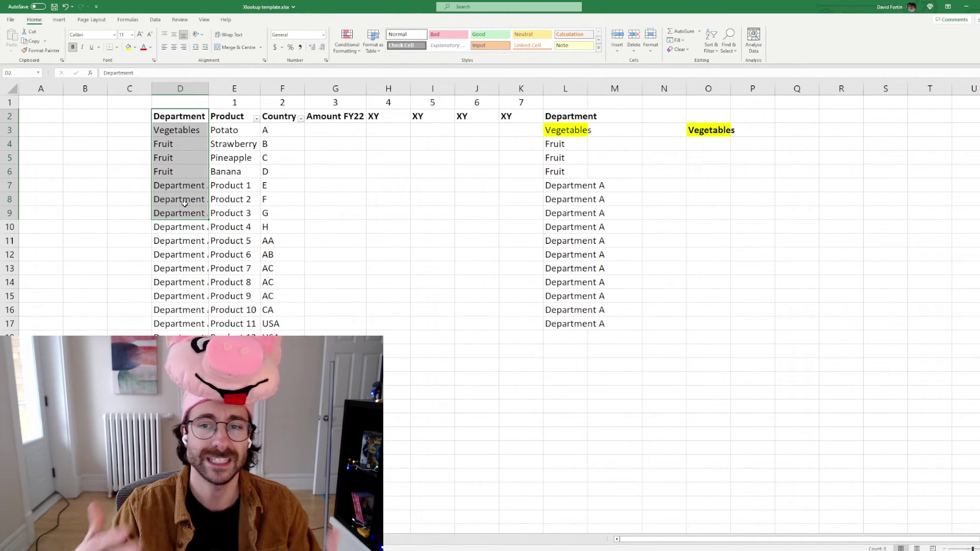
left_click(569, 88)
key("ctrl+minus")
left_click(664, 130)
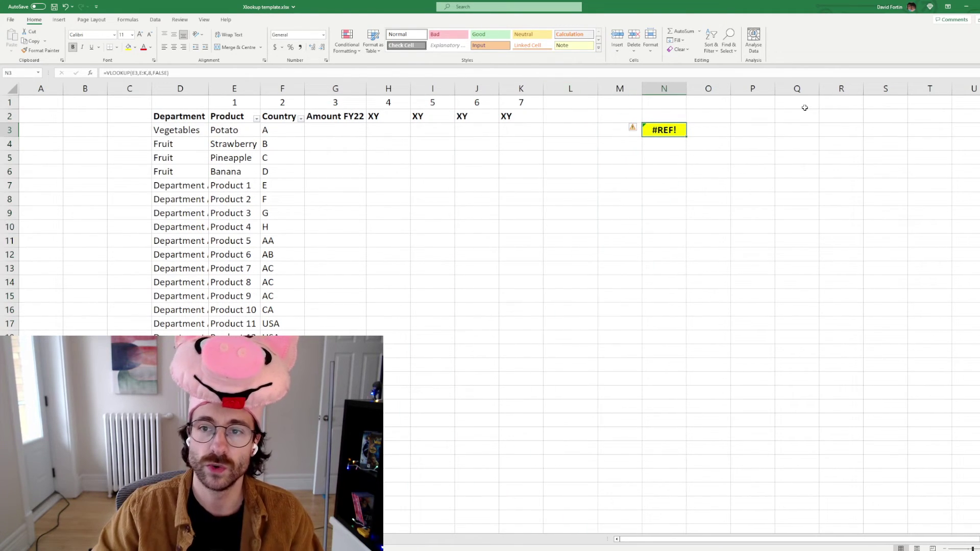
Replace the formula in N3 with an XLOOKUP that finds E3 in product column E:E and returns the department from column D:D.
type("=")
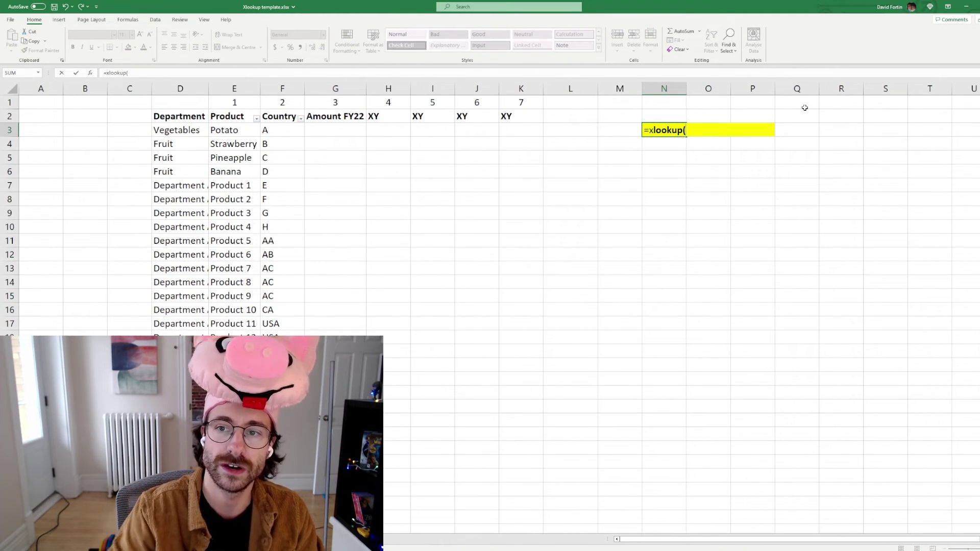
type("xlookup(")
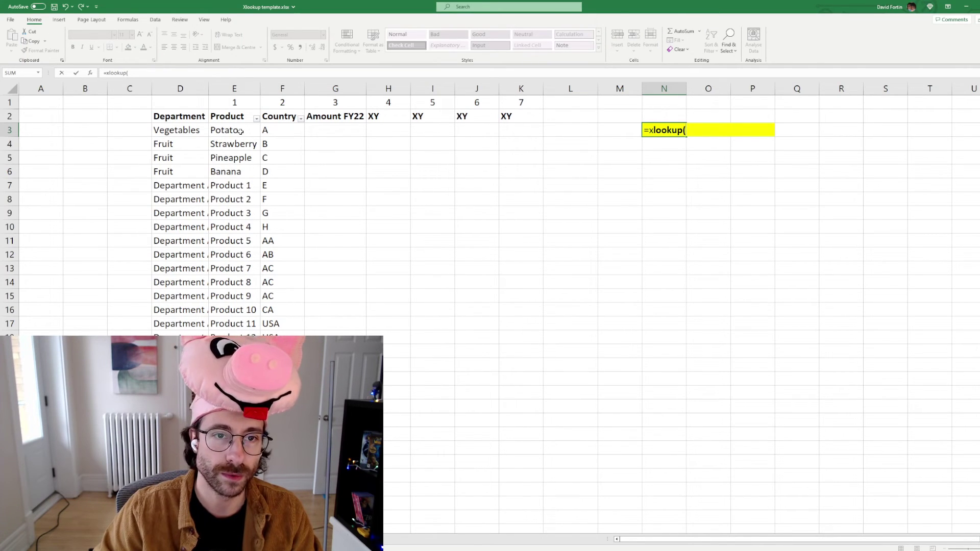
left_click(241, 131)
type(",")
left_click(234, 88)
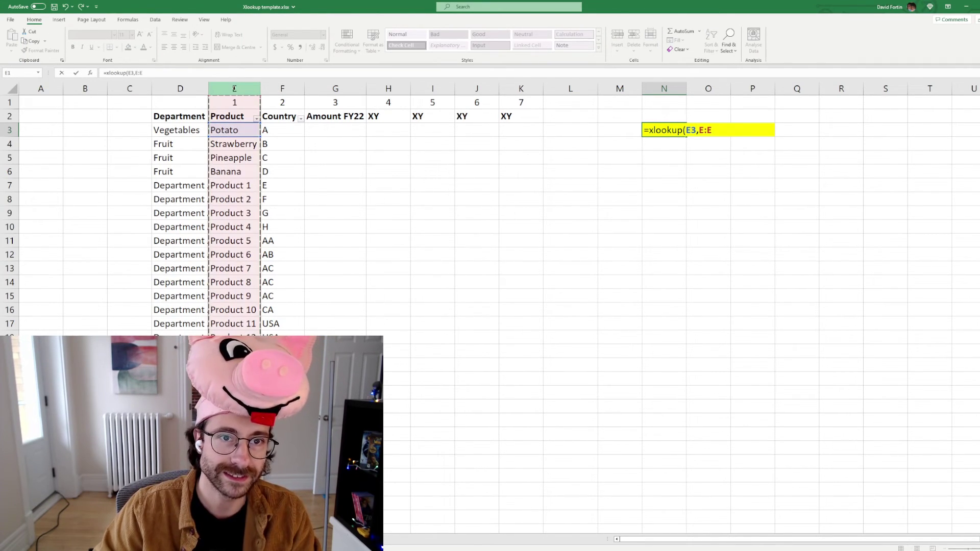
type(",")
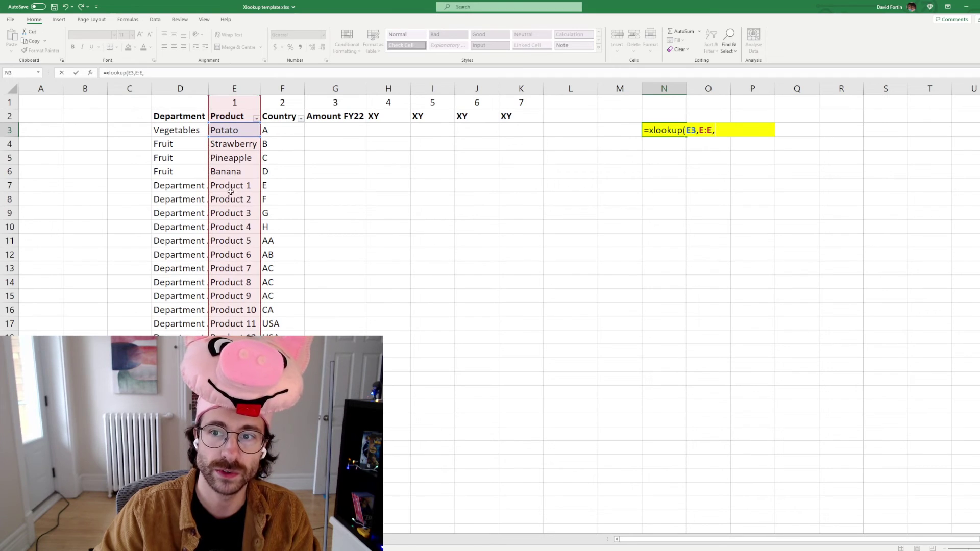
left_click(194, 88)
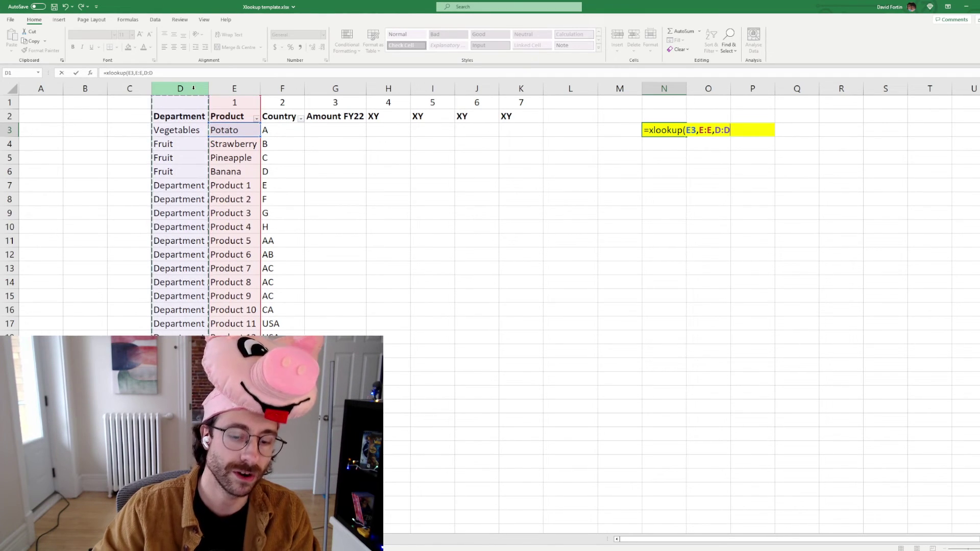
key("Return")
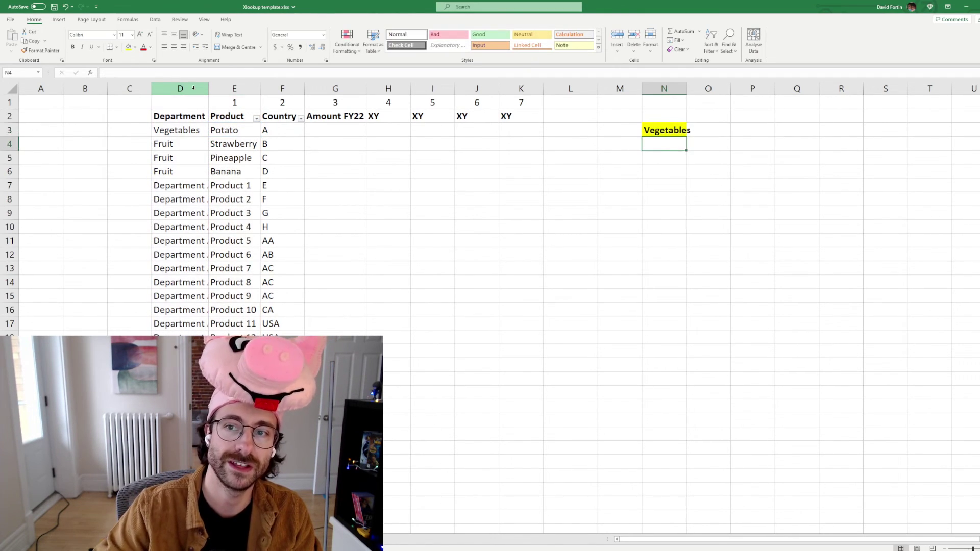
key("Up")
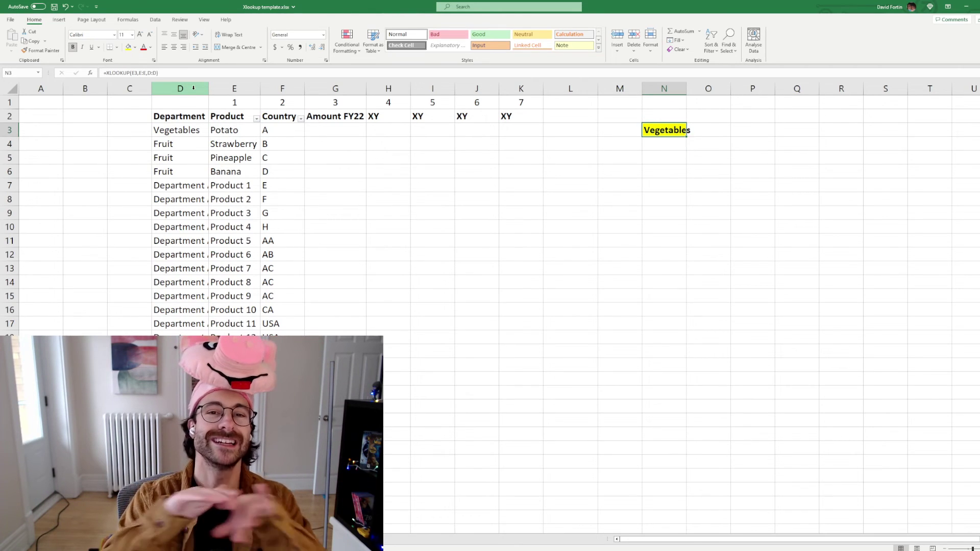